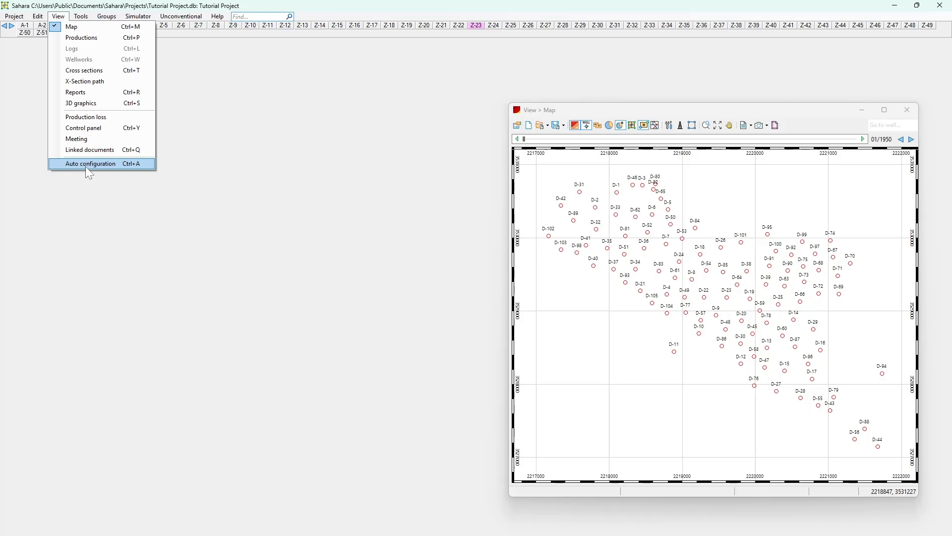
# Toggle the Auto configuration option and display the map's configuration settings.
pyautogui.click(86, 166)
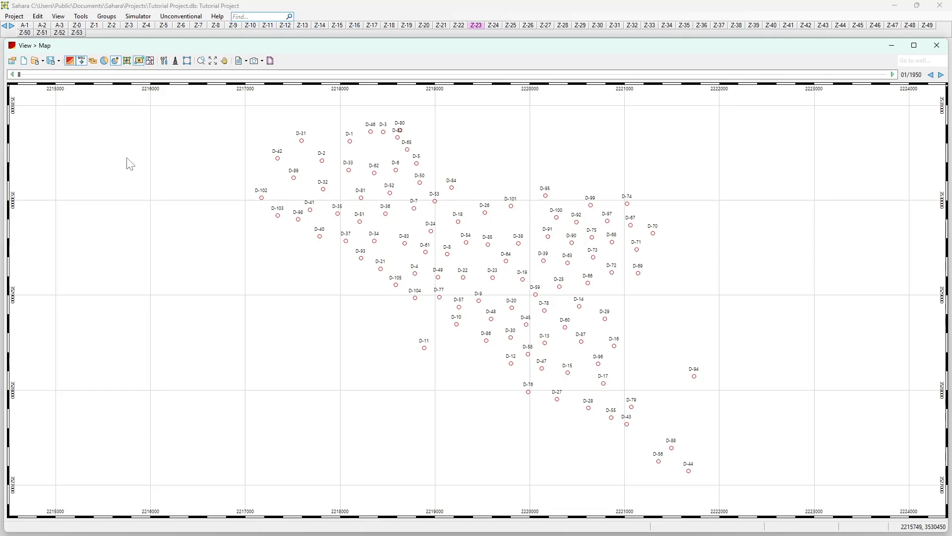
pyautogui.rightClick(293, 291)
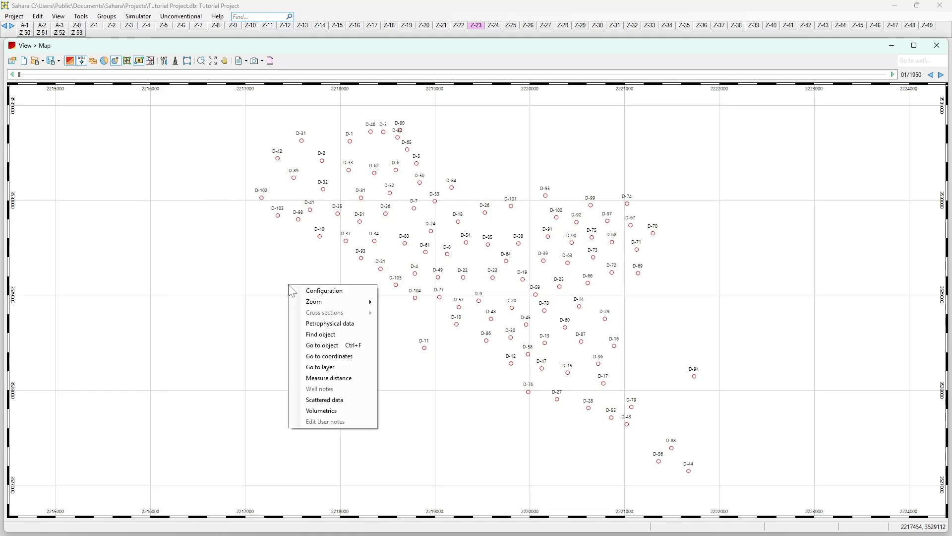
pyautogui.click(307, 289)
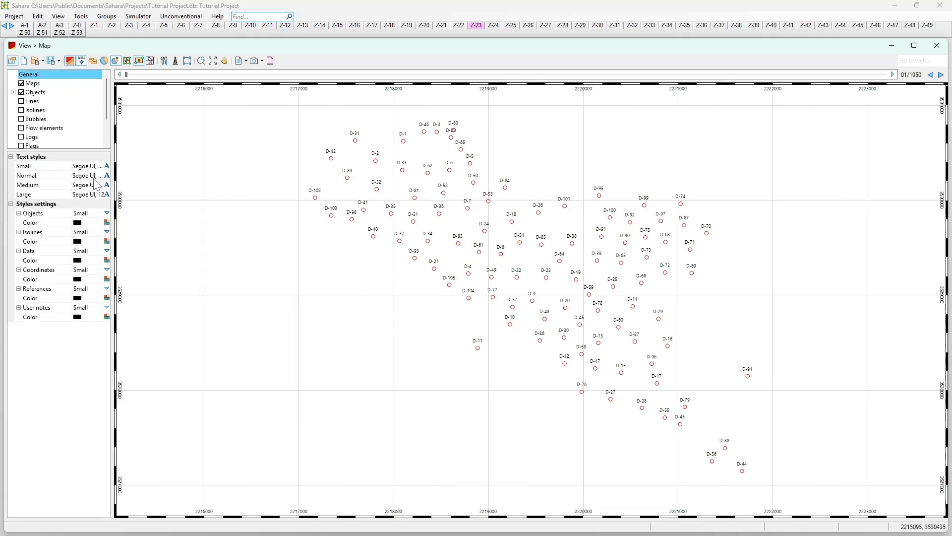
pyautogui.click(12, 62)
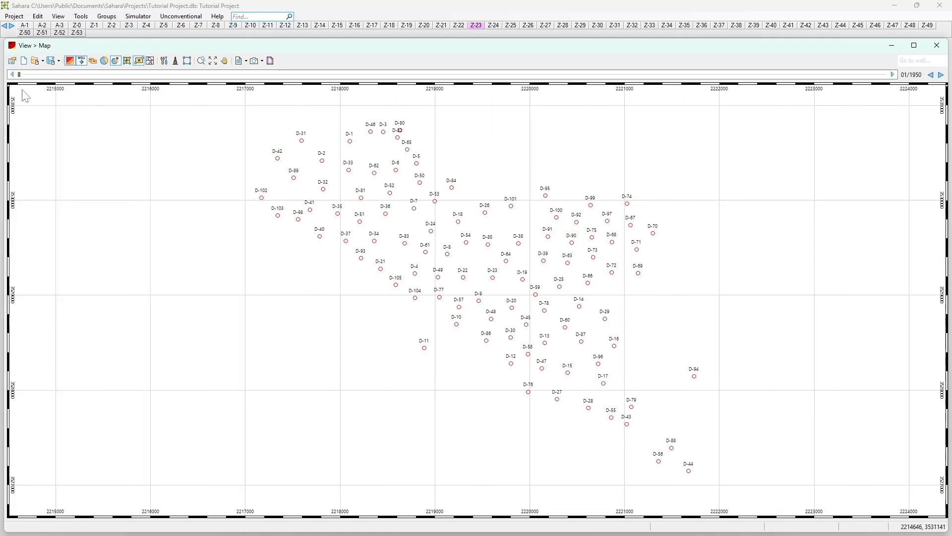
pyautogui.click(13, 61)
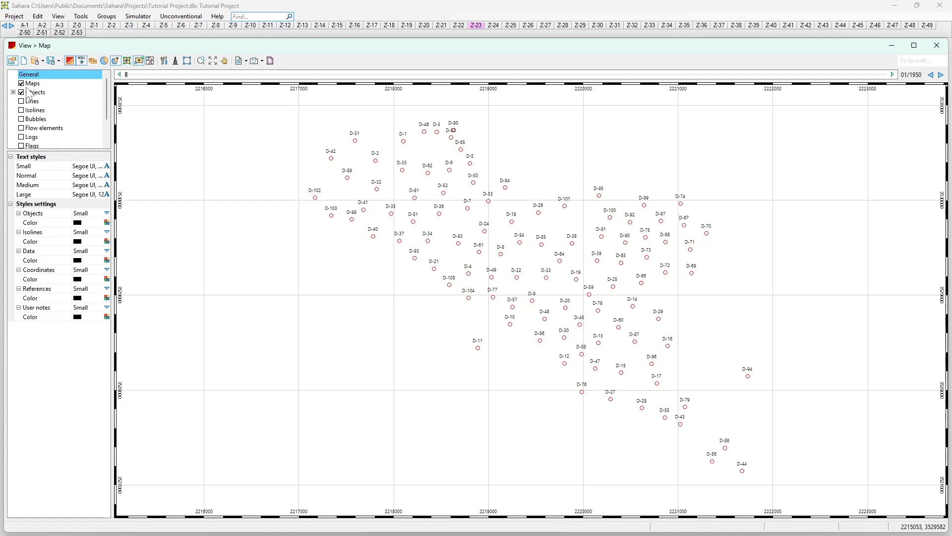
# Enable the Bubbles layer in the map configuration.
pyautogui.click(35, 120)
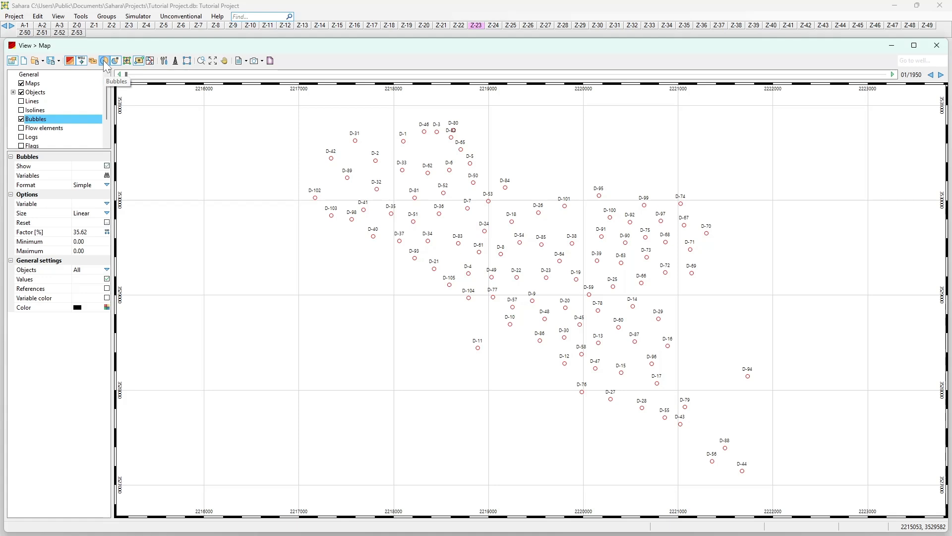
pyautogui.click(20, 119)
pyautogui.click(22, 119)
# Add the layer-level Net Thickness variable from the petrophysical data as the bubble variable.
pyautogui.click(108, 176)
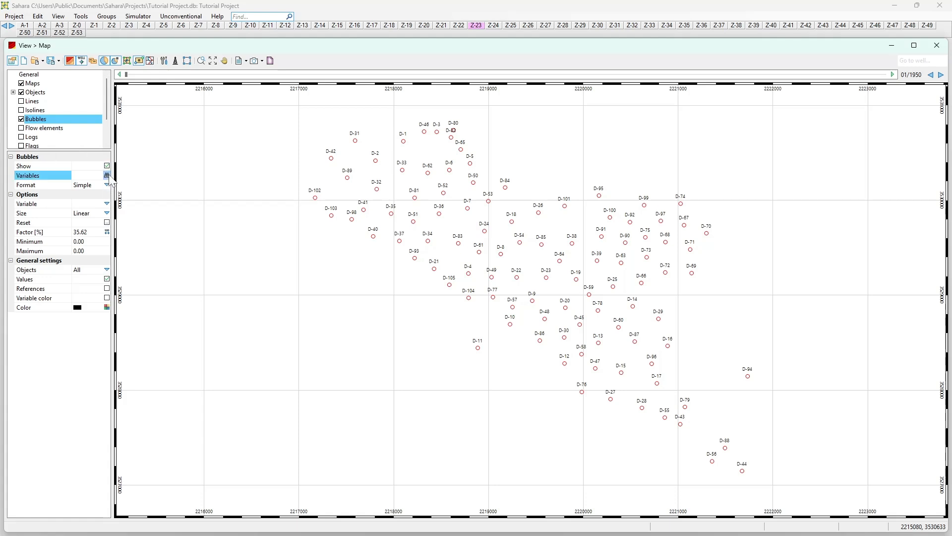
pyautogui.rightClick(35, 123)
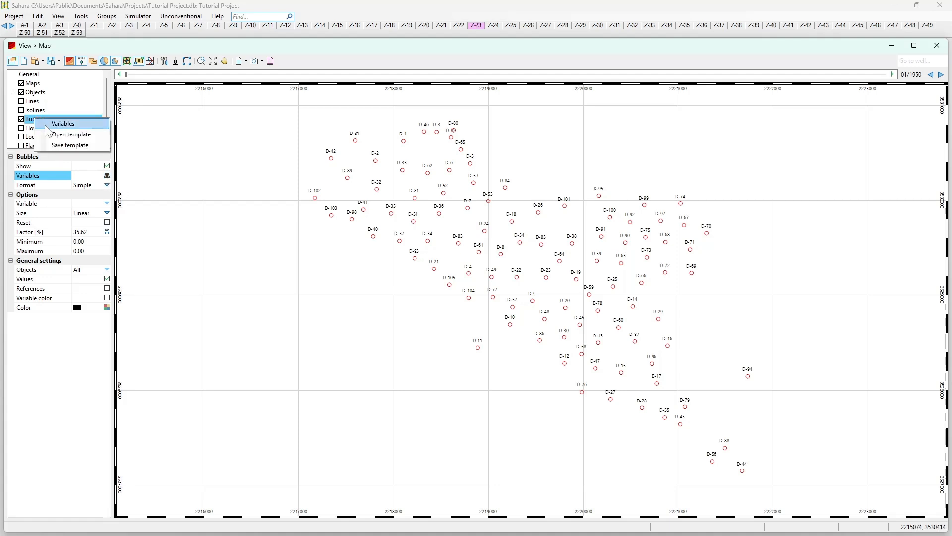
pyautogui.click(106, 178)
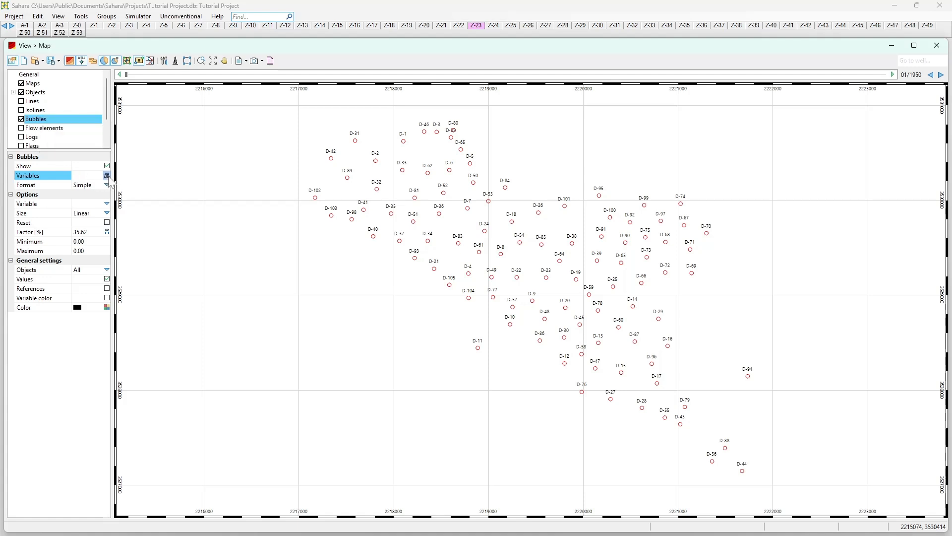
pyautogui.click(107, 176)
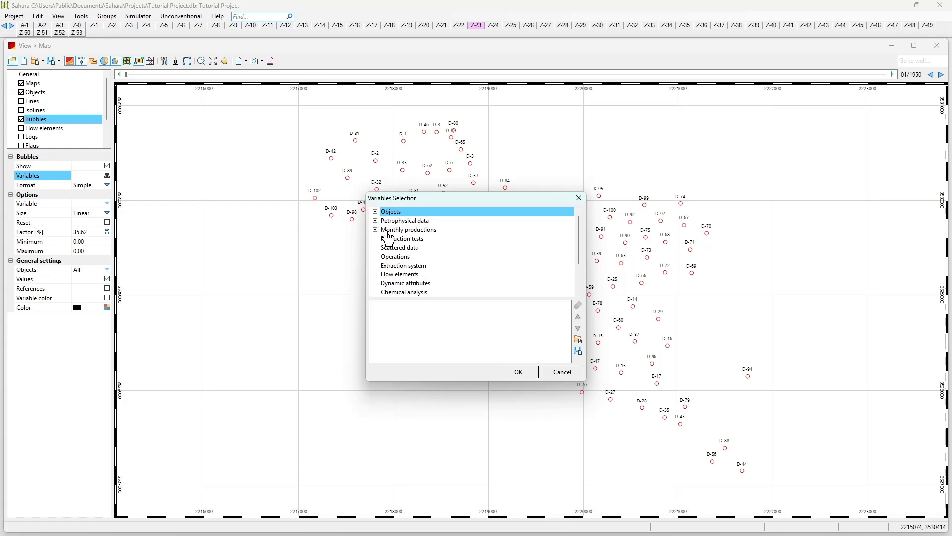
pyautogui.scroll(-2, 374, 261)
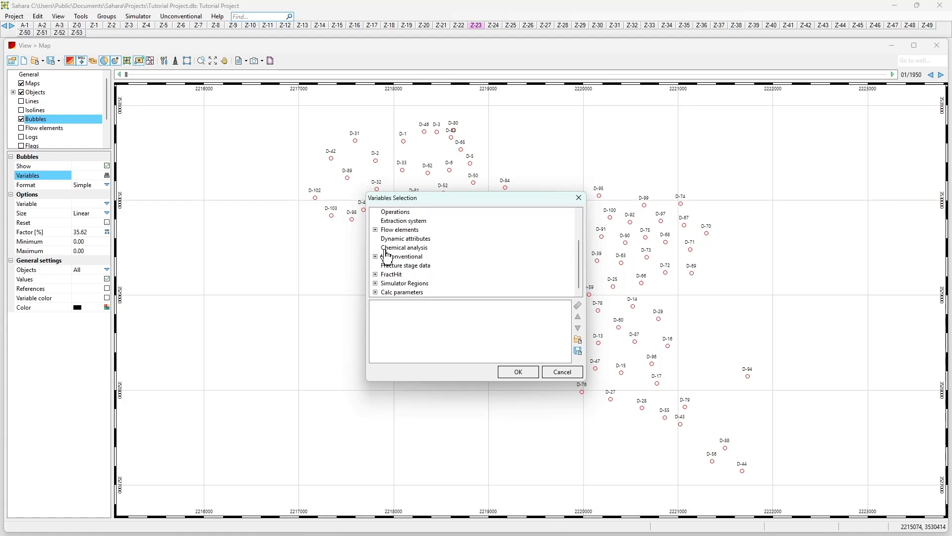
pyautogui.scroll(2, 378, 254)
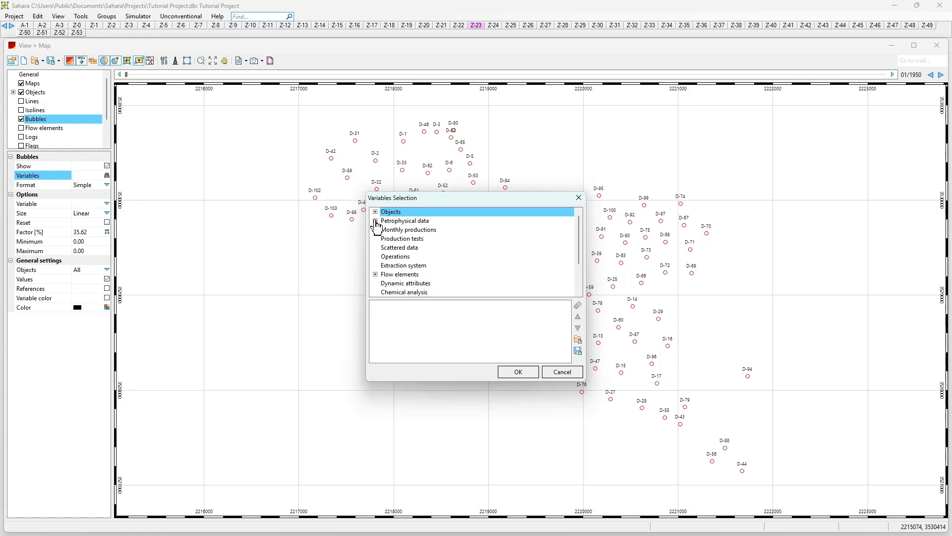
pyautogui.click(375, 222)
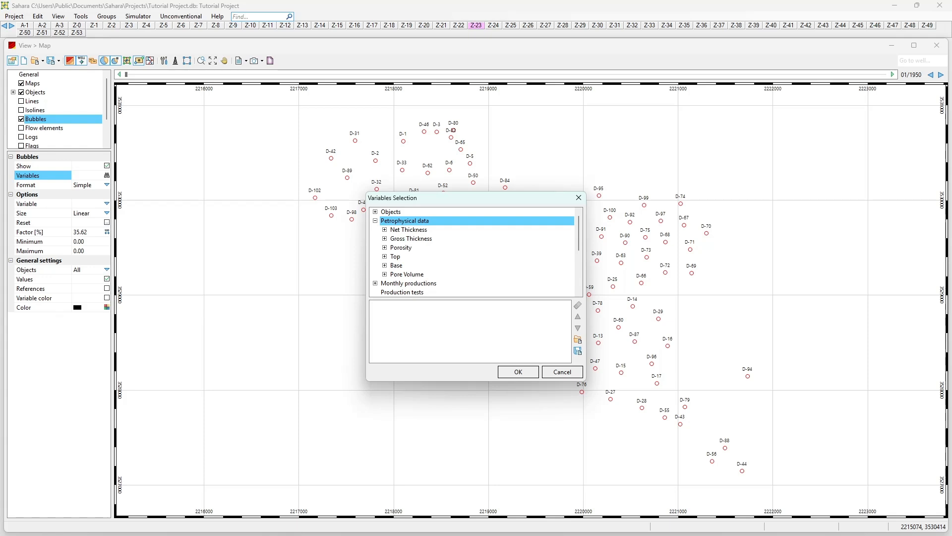
pyautogui.click(384, 229)
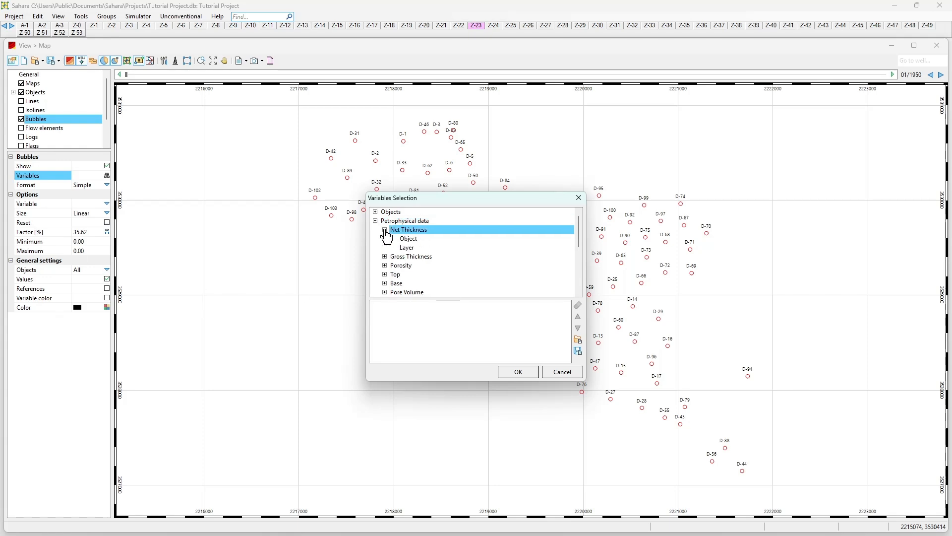
pyautogui.doubleClick(406, 248)
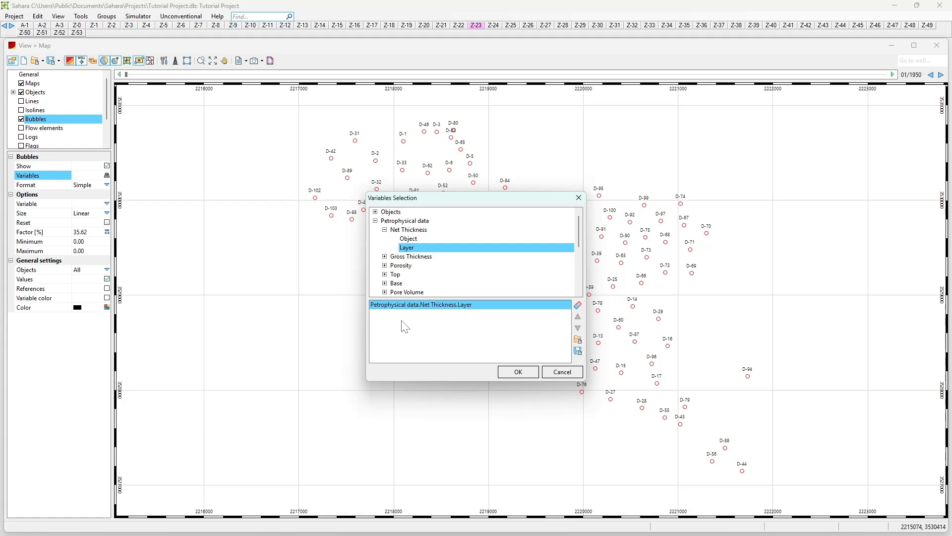
pyautogui.click(514, 372)
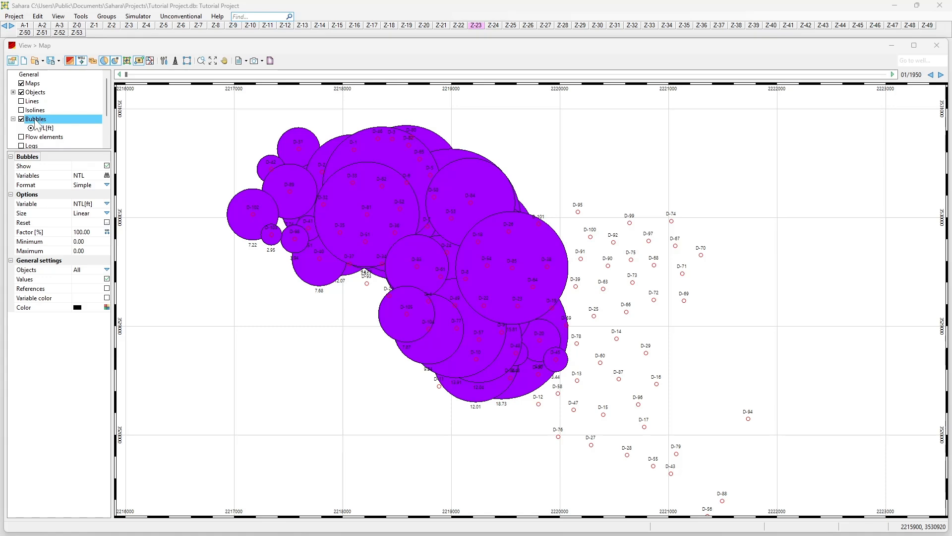
# Review the available bubble formats and the variables offered for the bubbles.
pyautogui.click(107, 185)
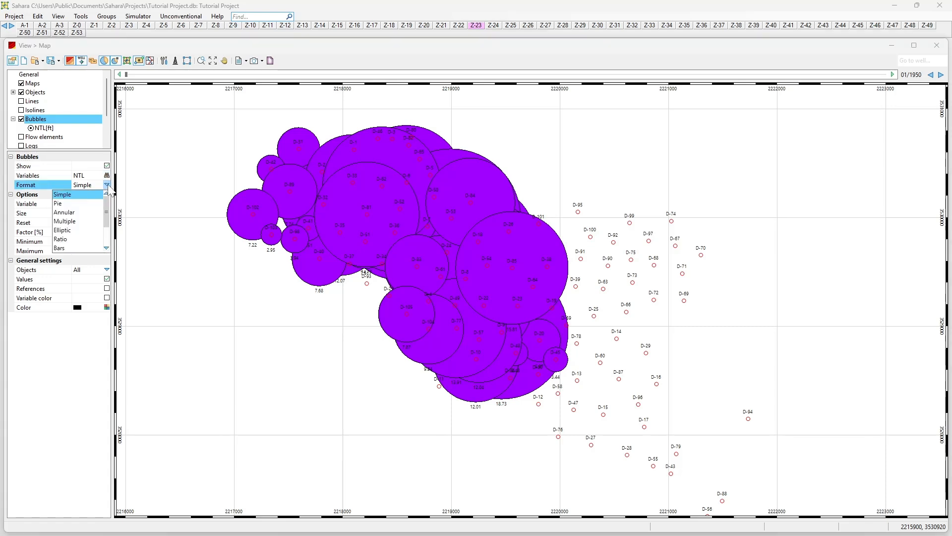
pyautogui.scroll(-4, 95, 206)
pyautogui.scroll(3, 96, 205)
pyautogui.click(105, 186)
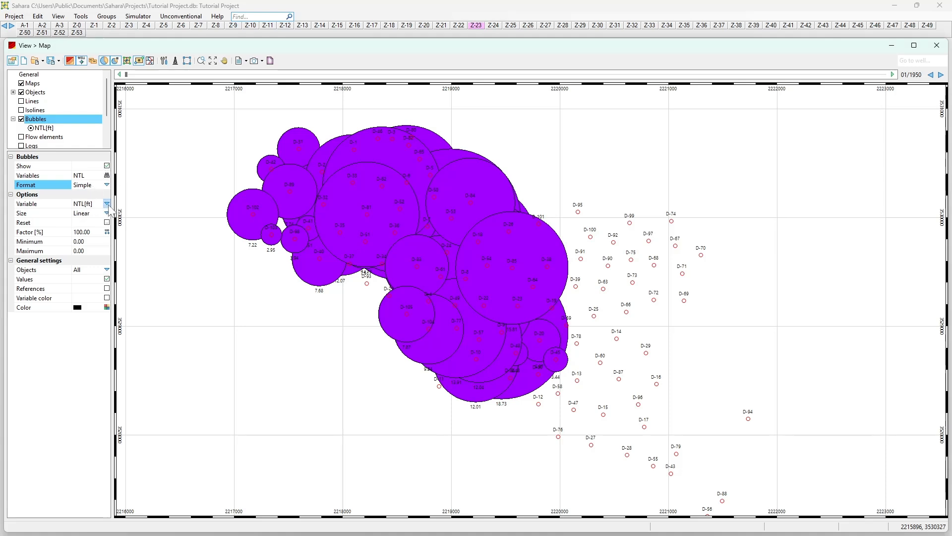
pyautogui.click(107, 205)
pyautogui.click(109, 208)
pyautogui.click(107, 206)
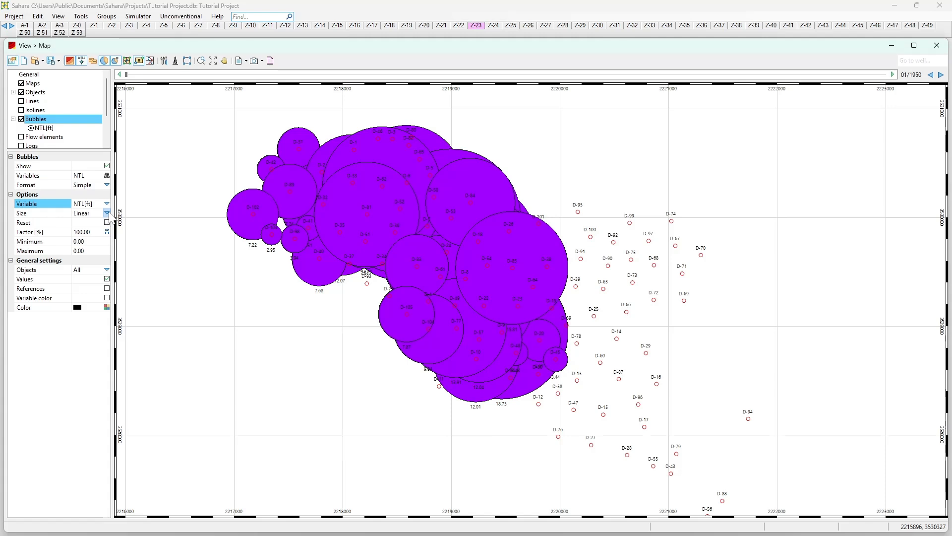
# Try the Area, Logarithmic and Uniform size options on the bubbles and return the size to Linear.
pyautogui.click(107, 213)
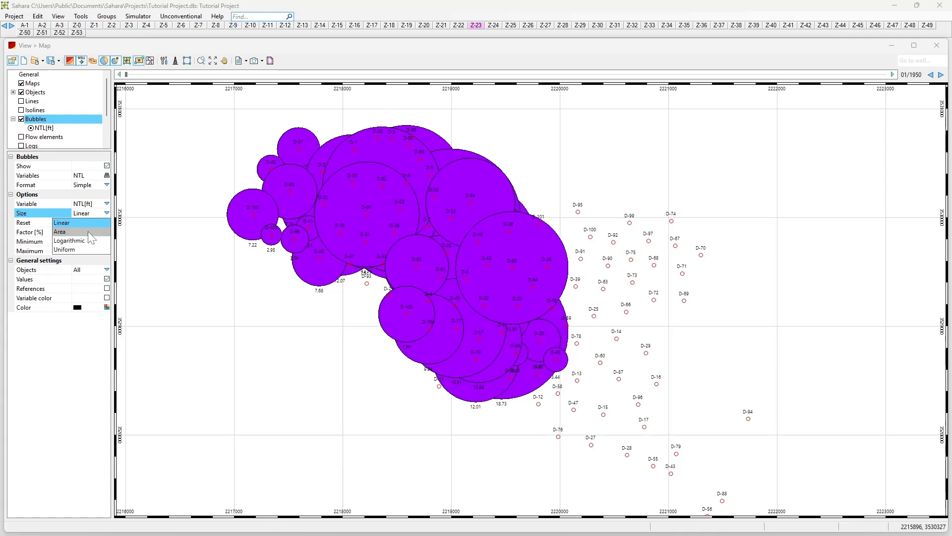
pyautogui.click(87, 231)
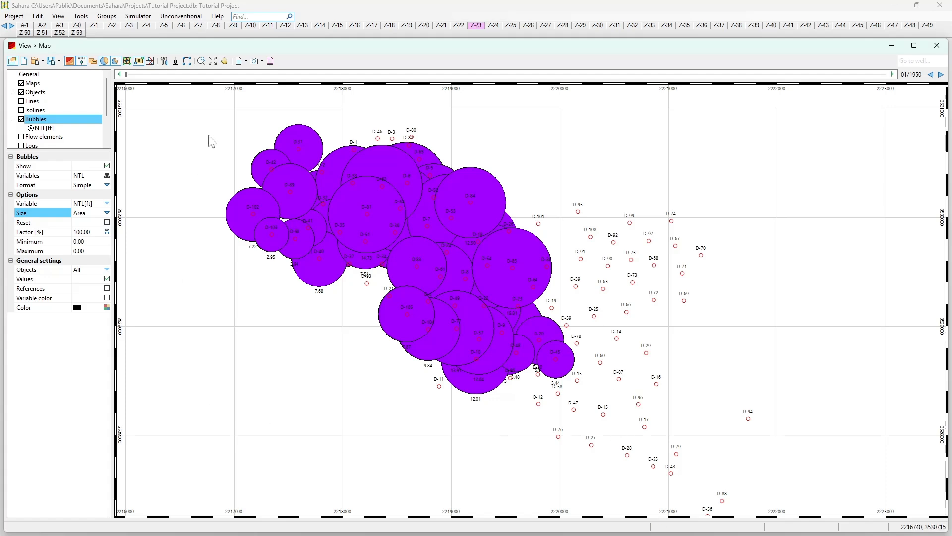
pyautogui.click(107, 212)
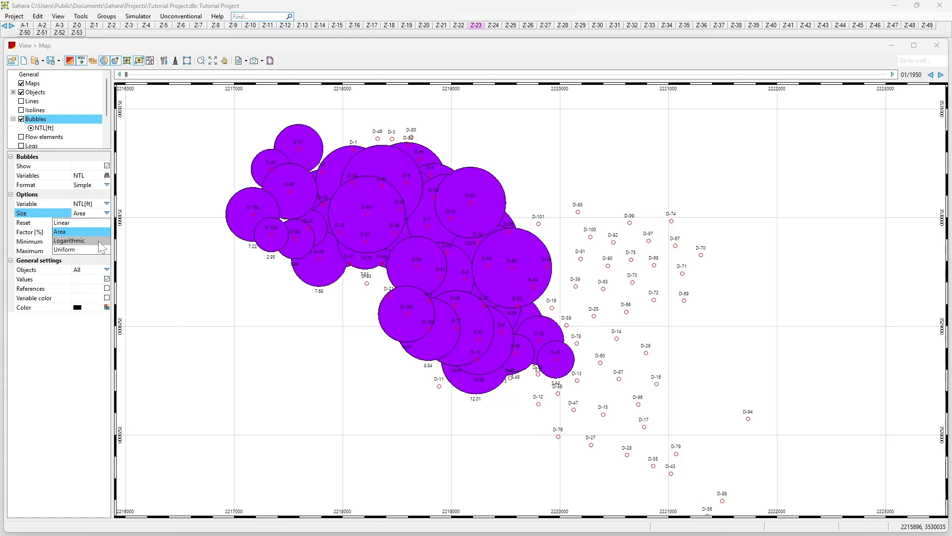
pyautogui.click(98, 240)
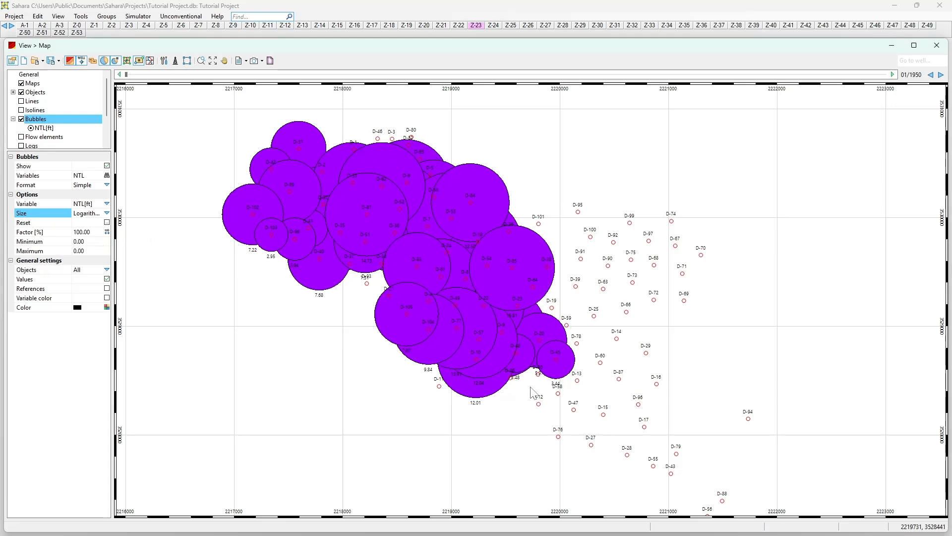
pyautogui.click(107, 213)
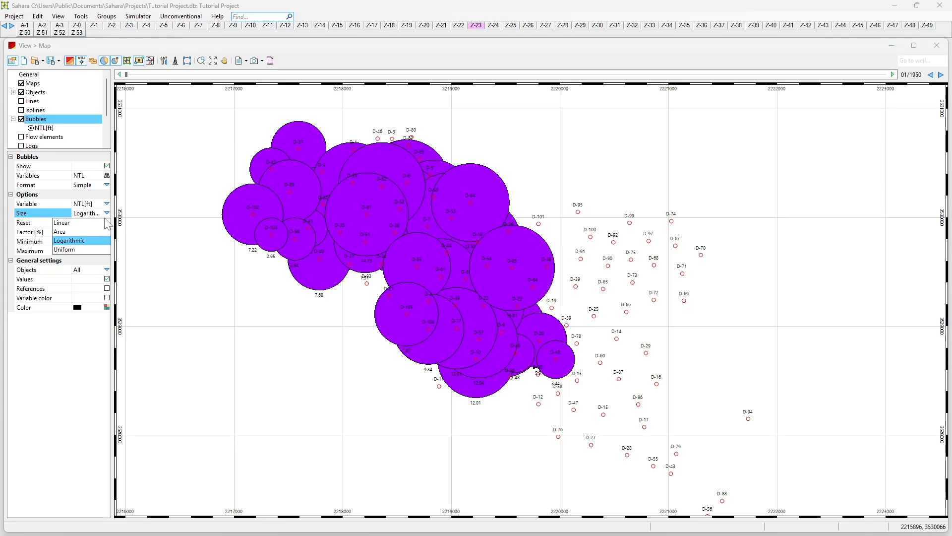
pyautogui.click(96, 247)
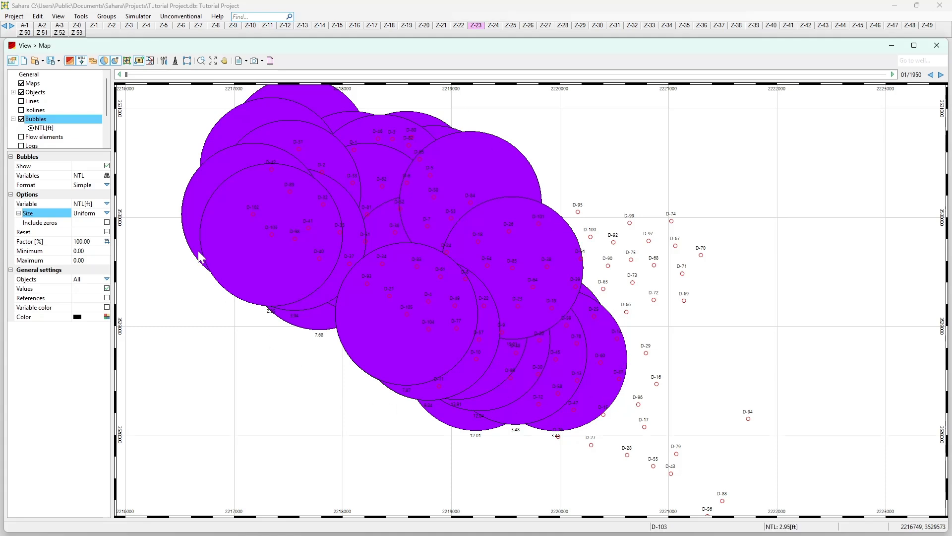
pyautogui.click(107, 214)
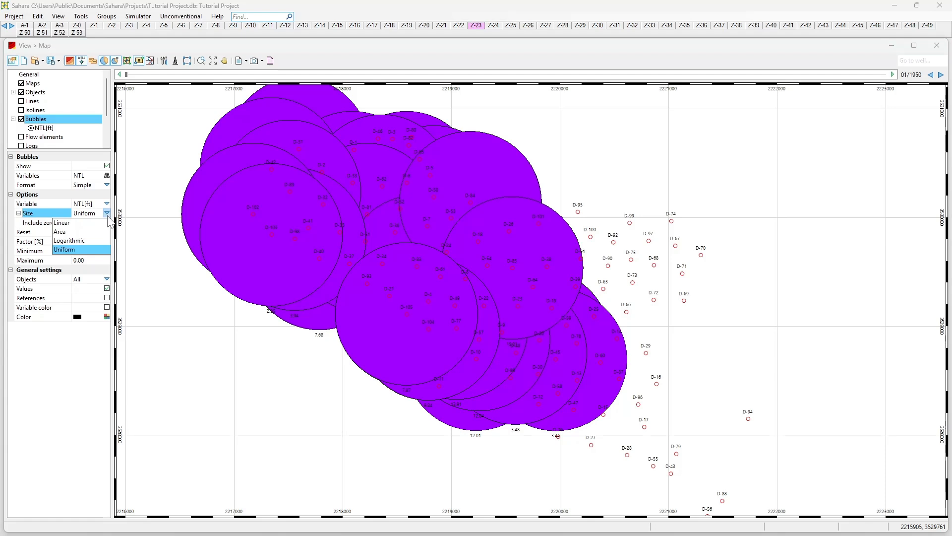
pyautogui.click(91, 224)
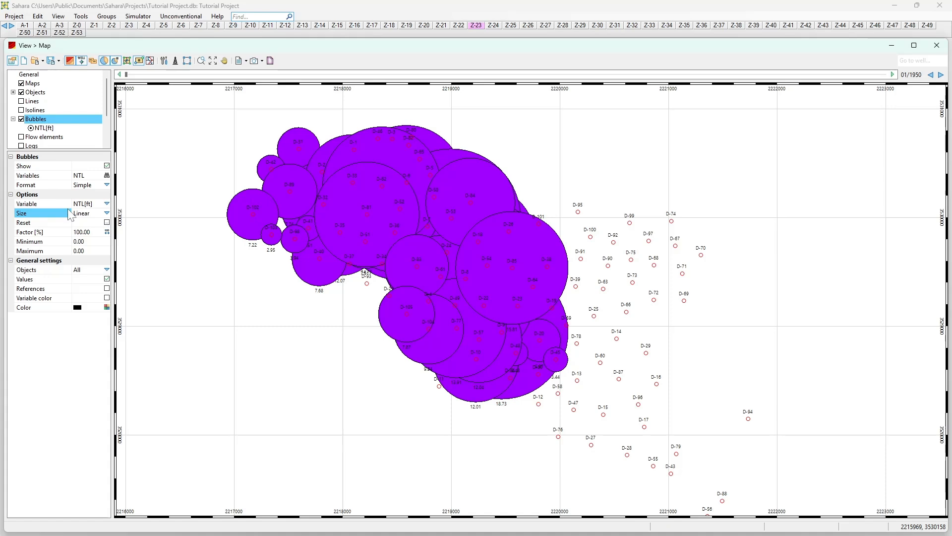
# Try reducing the bubble size factor to 18.75 % and return it to 100 %.
pyautogui.click(107, 232)
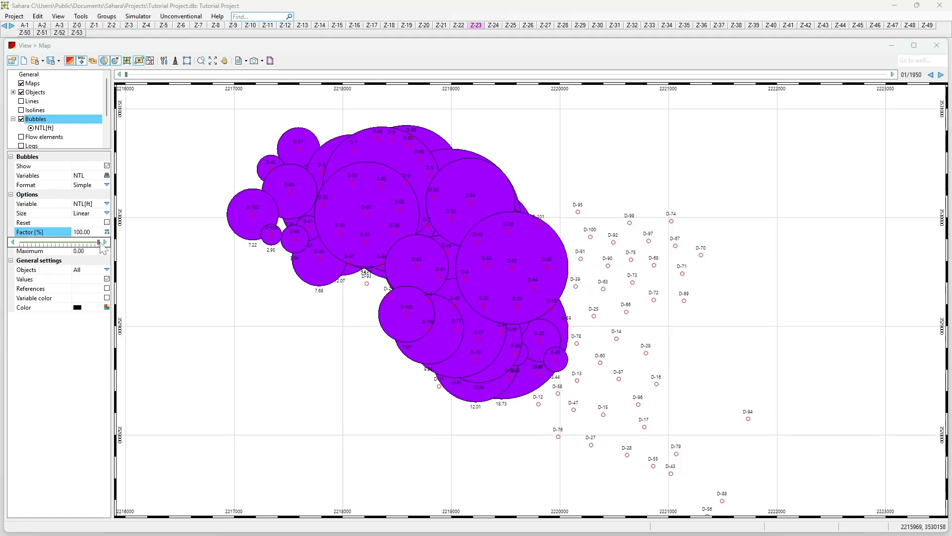
pyautogui.moveTo(99, 243); pyautogui.dragTo(35, 237)
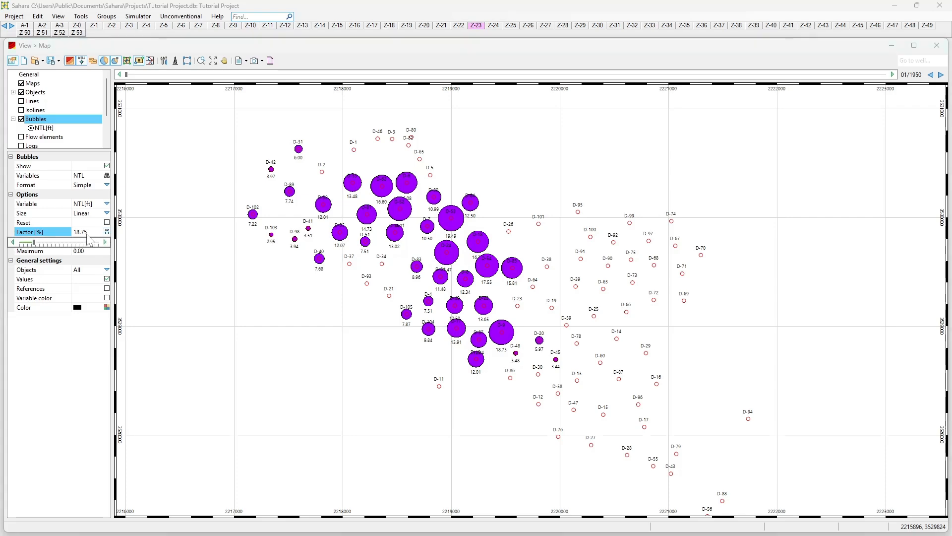
pyautogui.moveTo(36, 244); pyautogui.dragTo(129, 246)
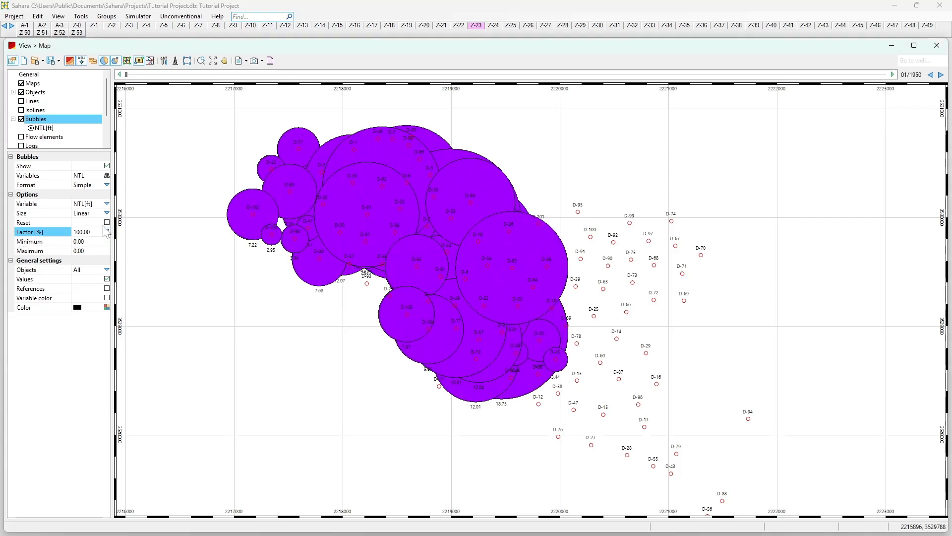
# Switch the NTL bubble variable to Manual scale mode and set its scale to 5:1.
pyautogui.click(48, 129)
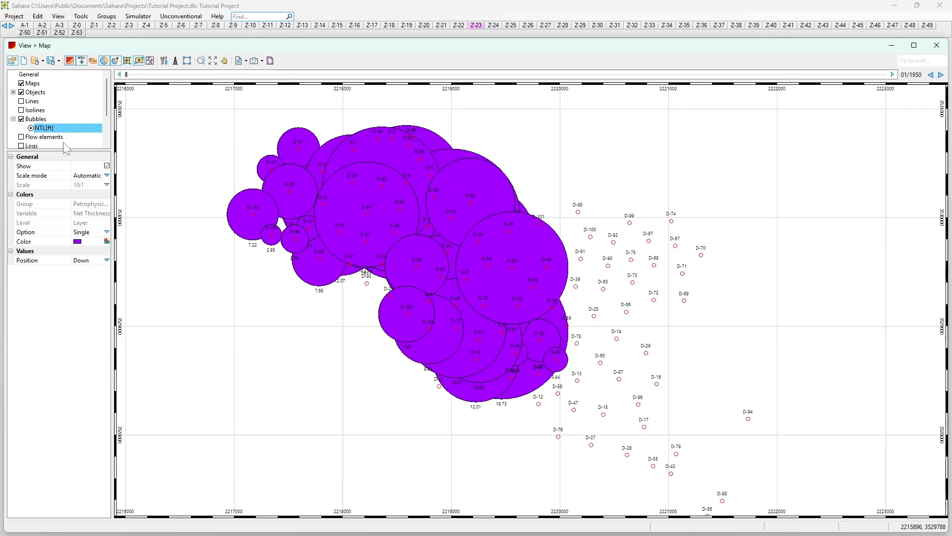
pyautogui.click(106, 176)
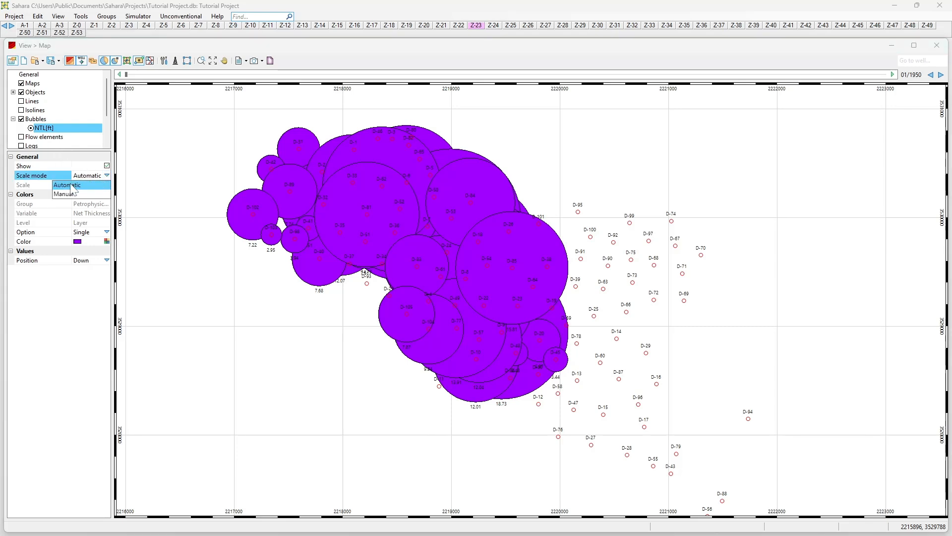
pyautogui.click(69, 193)
pyautogui.click(107, 185)
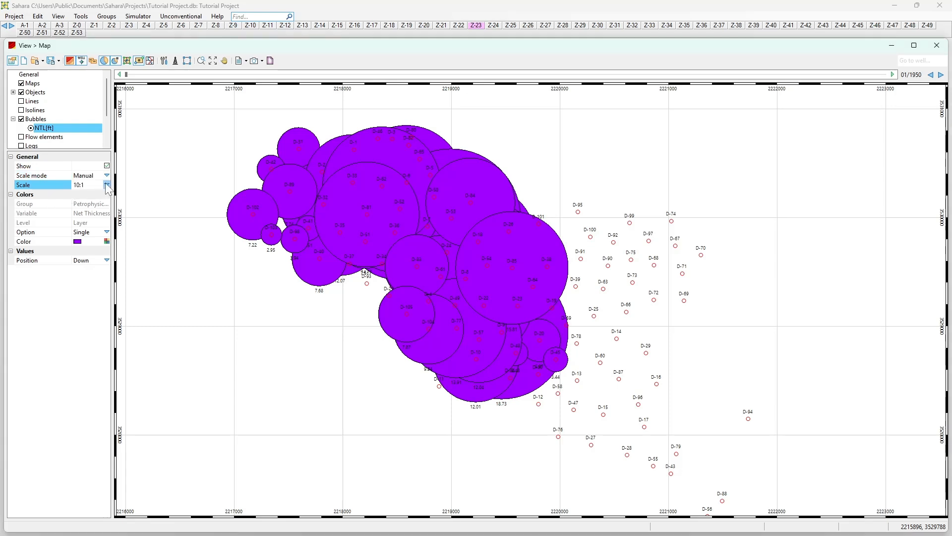
pyautogui.click(74, 230)
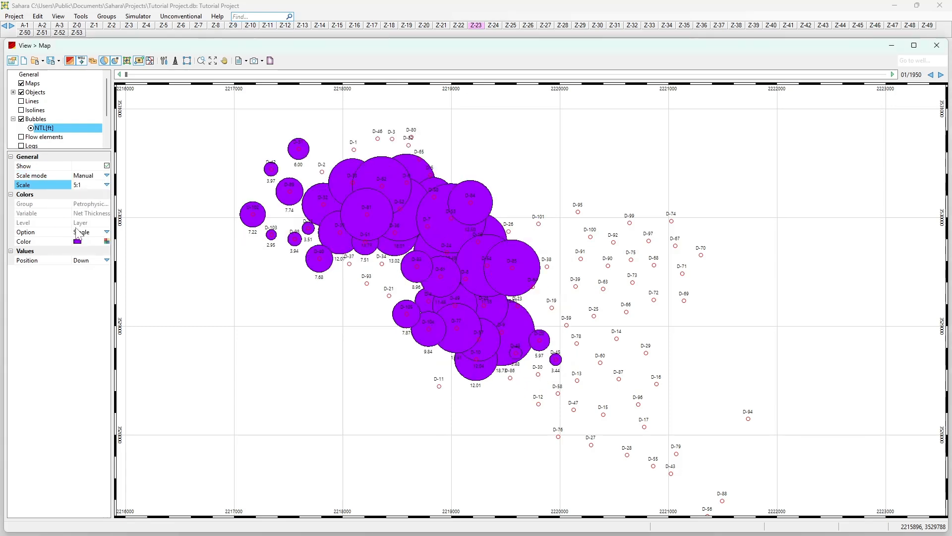
# Set the NTL bubbles' manual scale to 2:1 and check the general bubble size options, keeping Linear.
pyautogui.click(107, 185)
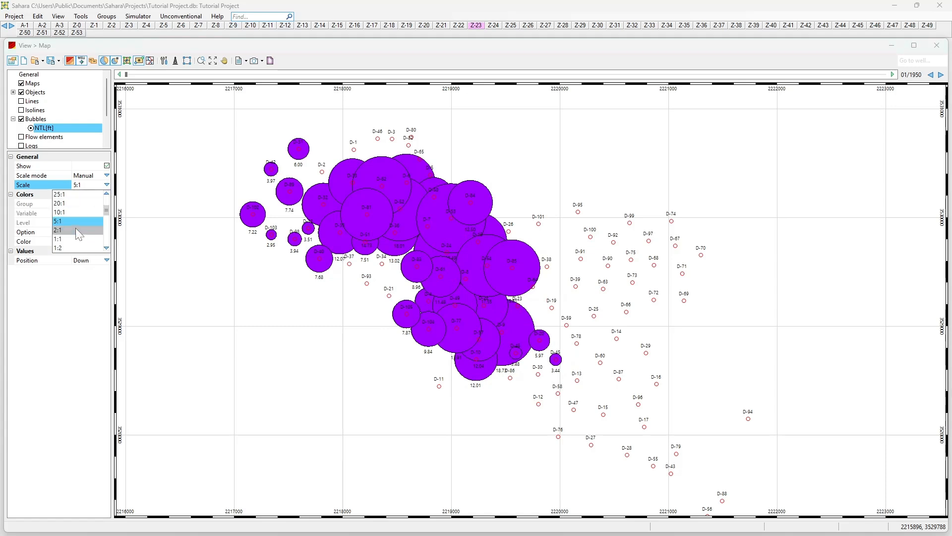
pyautogui.click(75, 239)
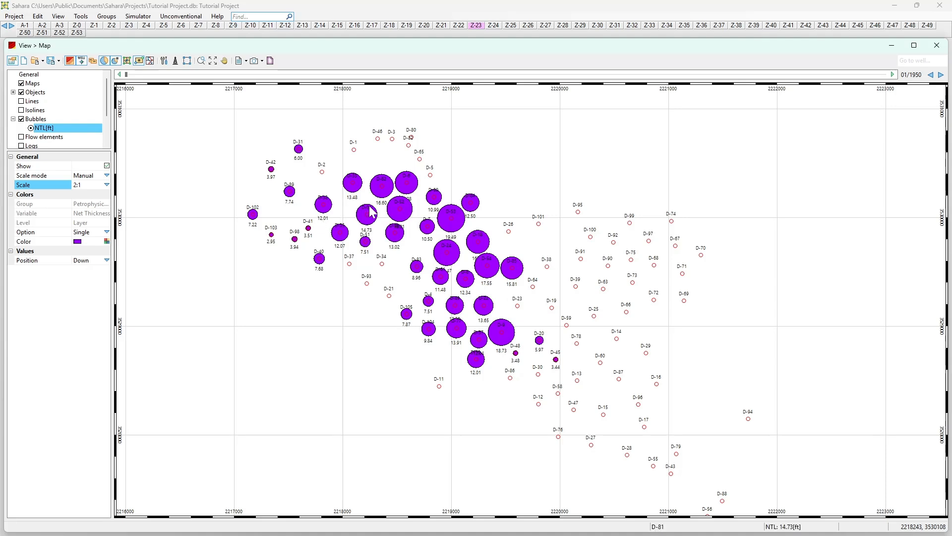
pyautogui.click(39, 119)
pyautogui.click(107, 213)
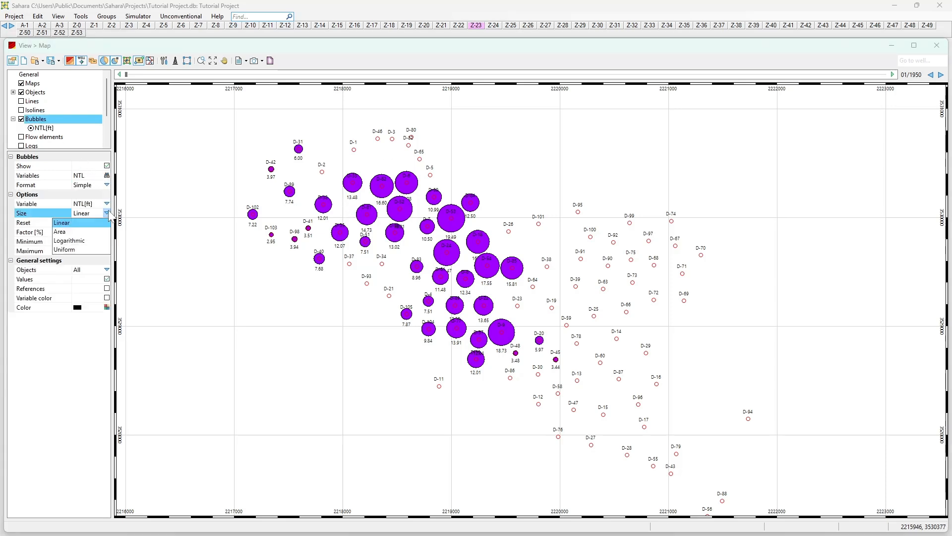
pyautogui.click(133, 223)
pyautogui.click(50, 128)
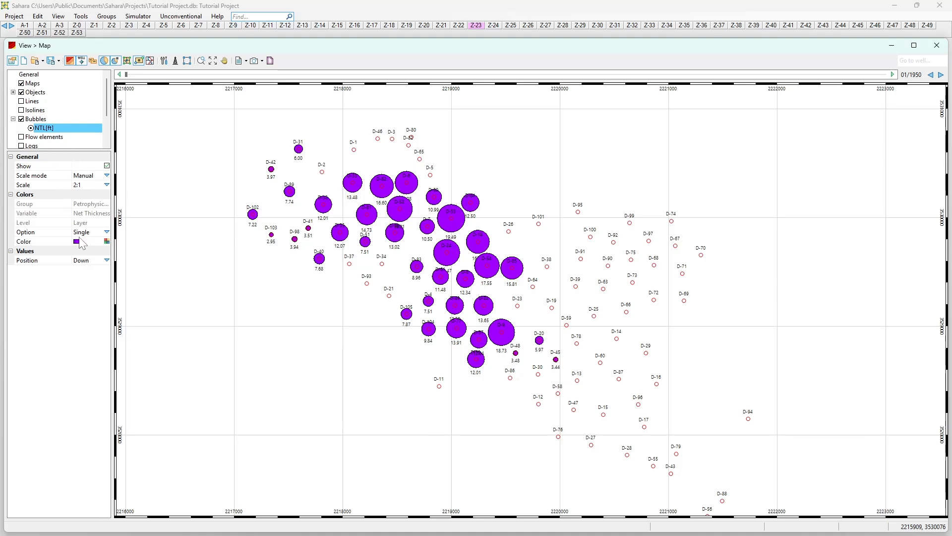
# Hide the values of all bubbles and show them again.
pyautogui.click(41, 119)
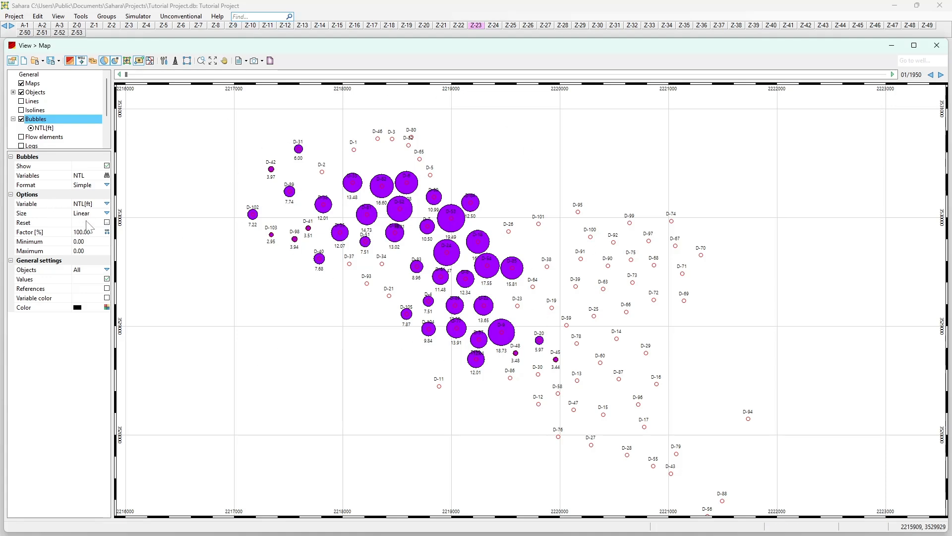
pyautogui.click(107, 279)
pyautogui.click(107, 278)
# Try the Right, Center and Down positions for the NTL bubble values and set the position to Up.
pyautogui.scroll(3, 250, 255)
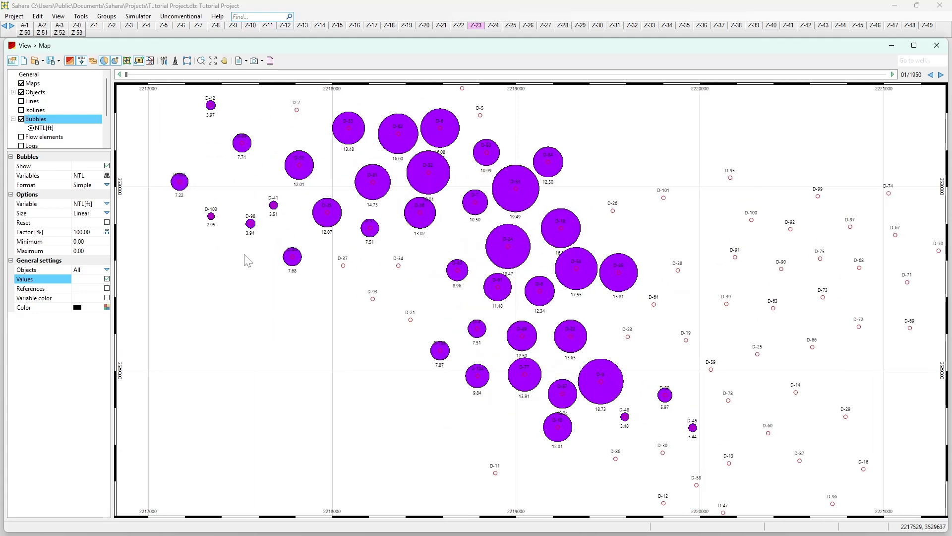
pyautogui.scroll(5, 250, 259)
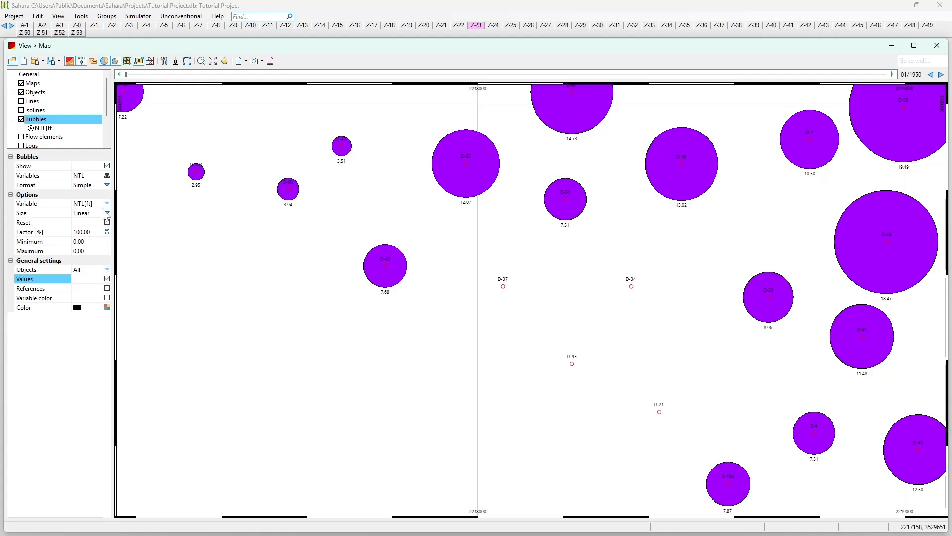
pyautogui.click(44, 128)
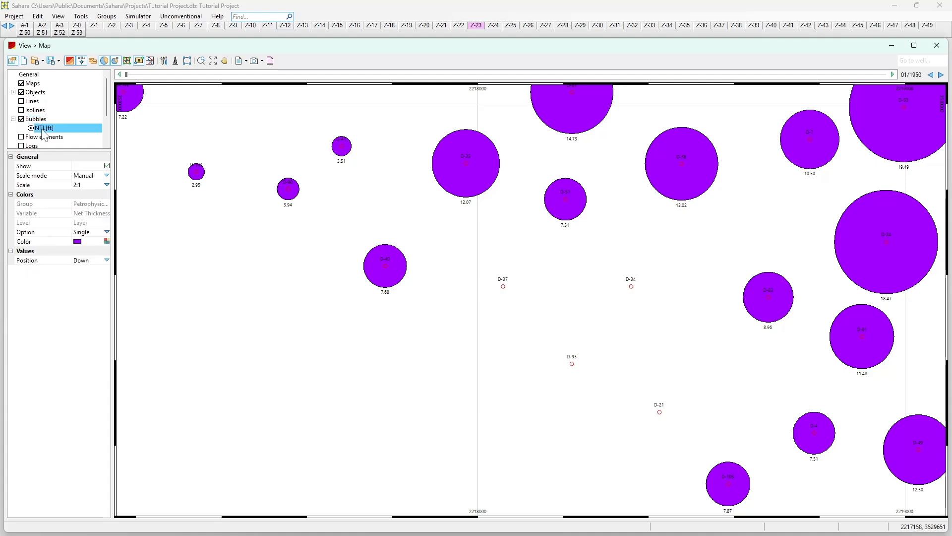
pyautogui.click(107, 260)
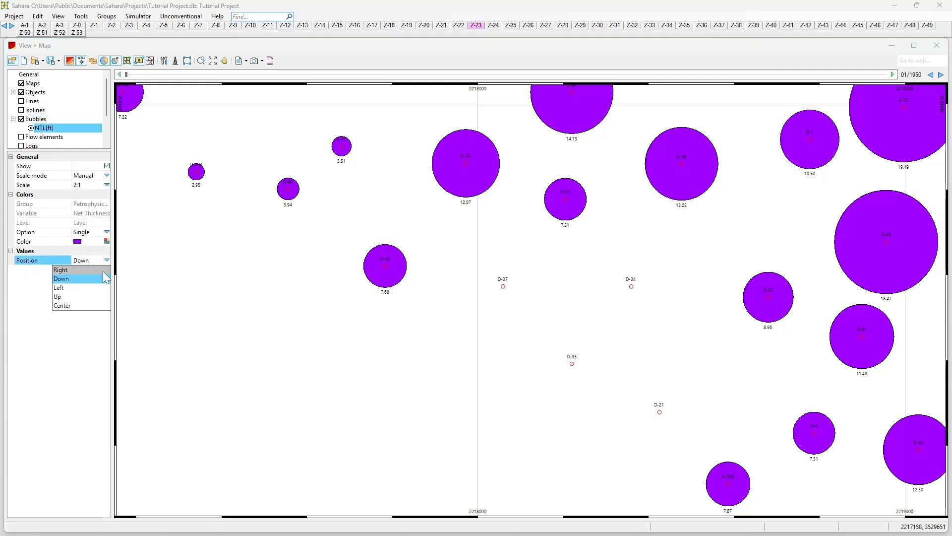
pyautogui.click(103, 270)
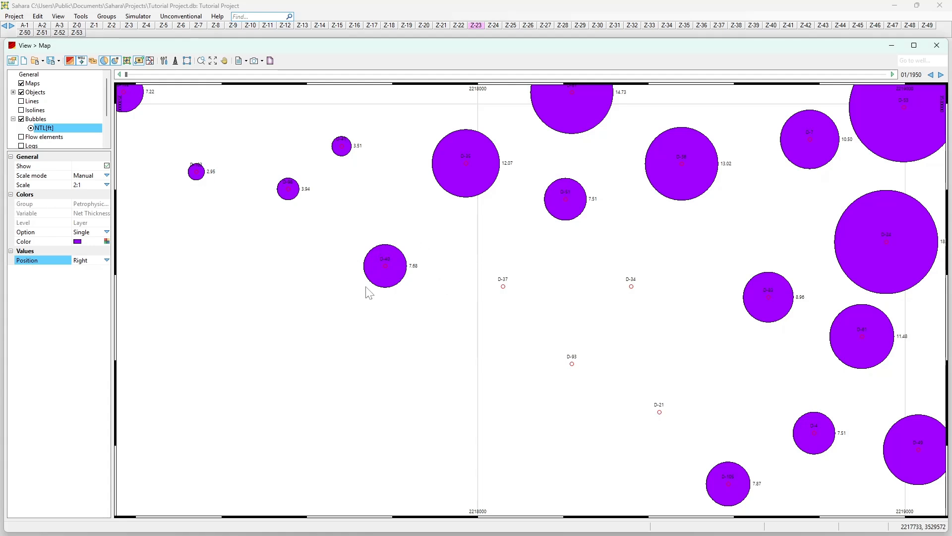
pyautogui.click(106, 260)
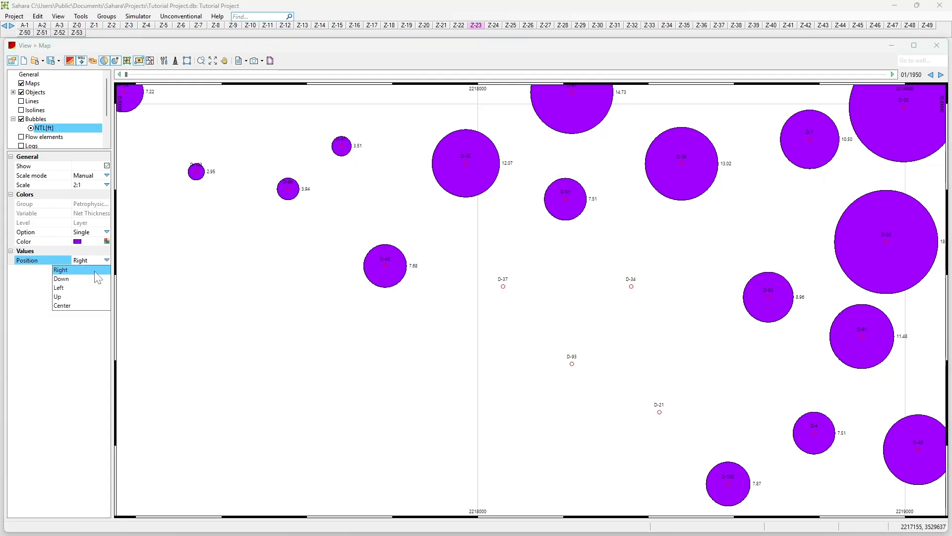
pyautogui.click(79, 305)
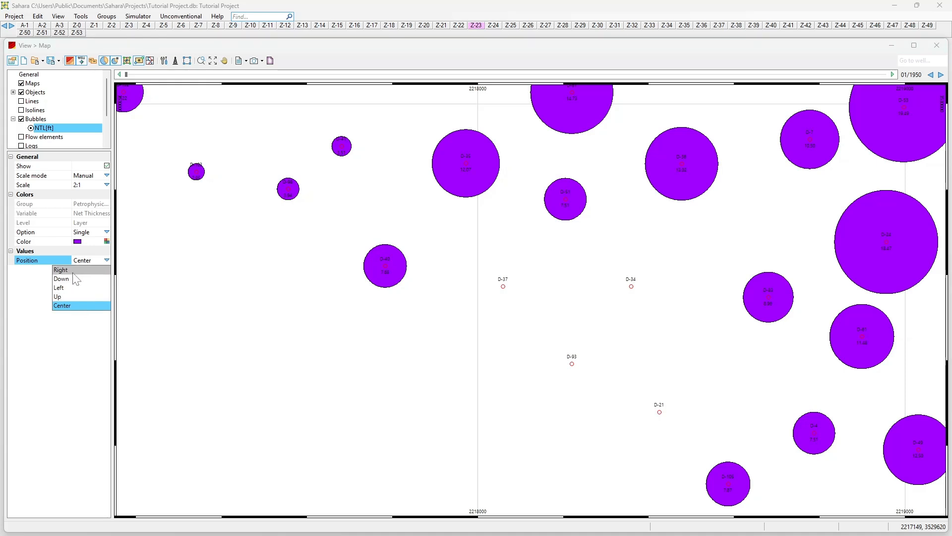
pyautogui.click(71, 278)
pyautogui.click(106, 260)
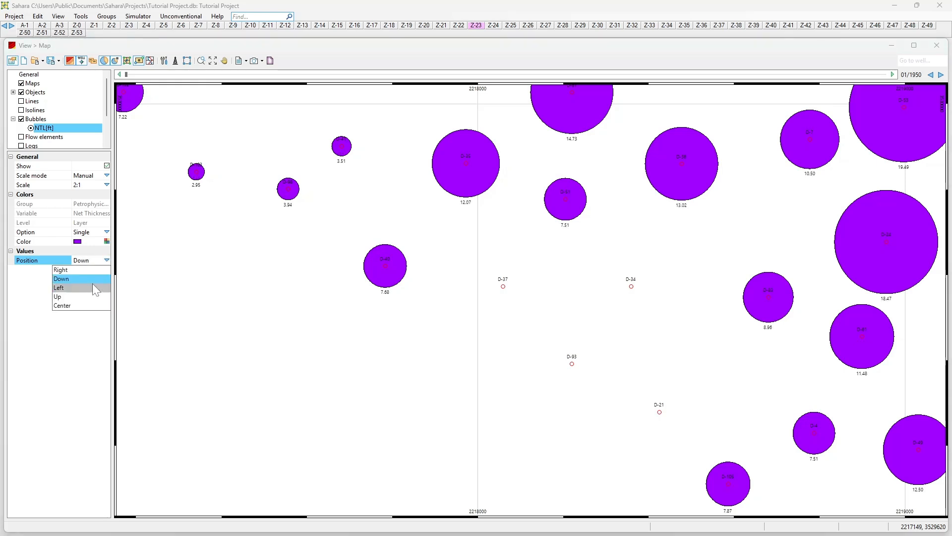
pyautogui.click(84, 296)
pyautogui.scroll(-3, 370, 243)
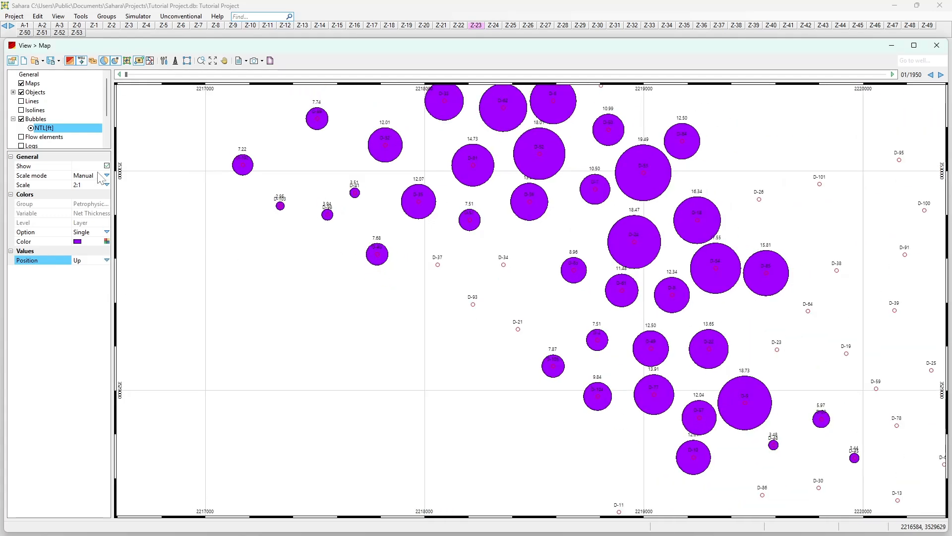
# Change the NTL bubbles' single color to yellow and inspect the bubbles on the map.
pyautogui.click(42, 121)
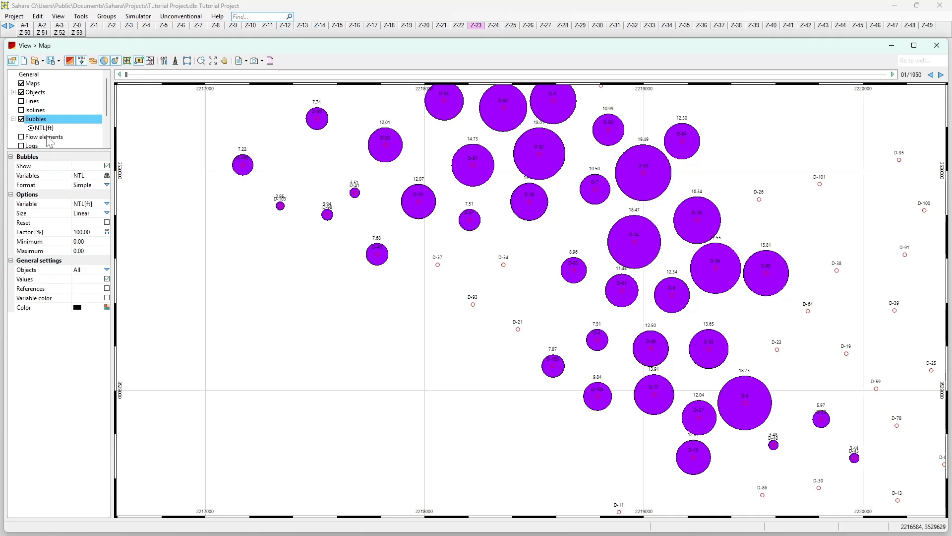
pyautogui.click(44, 128)
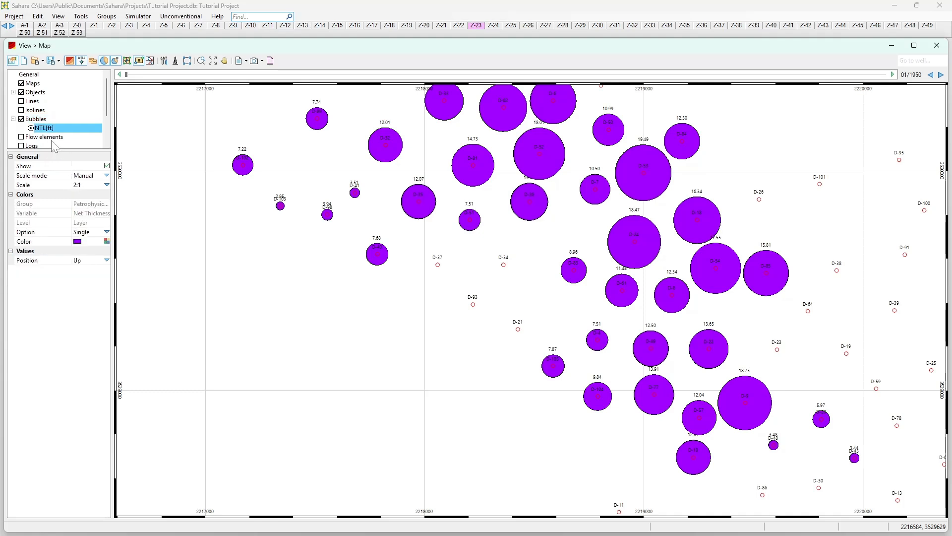
pyautogui.click(108, 241)
pyautogui.click(126, 261)
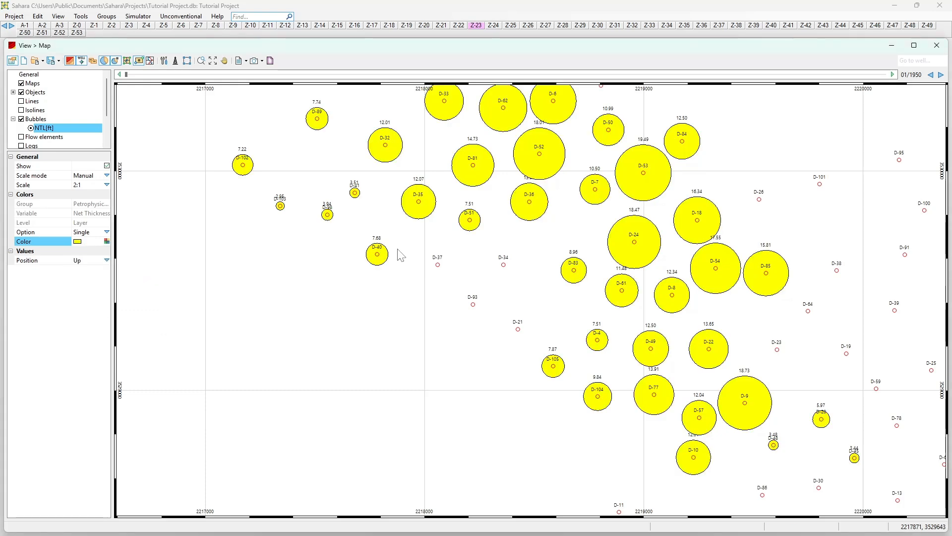
pyautogui.scroll(-2, 394, 256)
pyautogui.scroll(6, 394, 253)
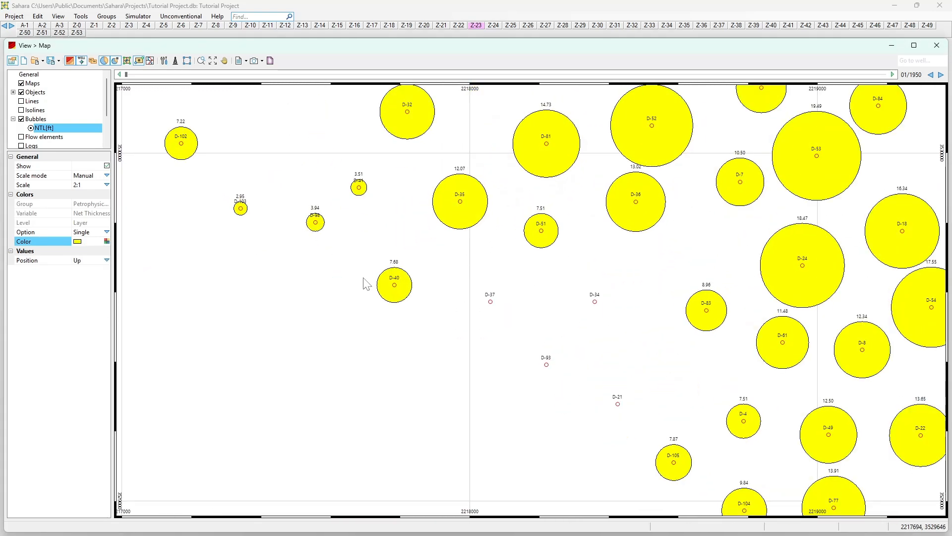
pyautogui.scroll(1, 366, 283)
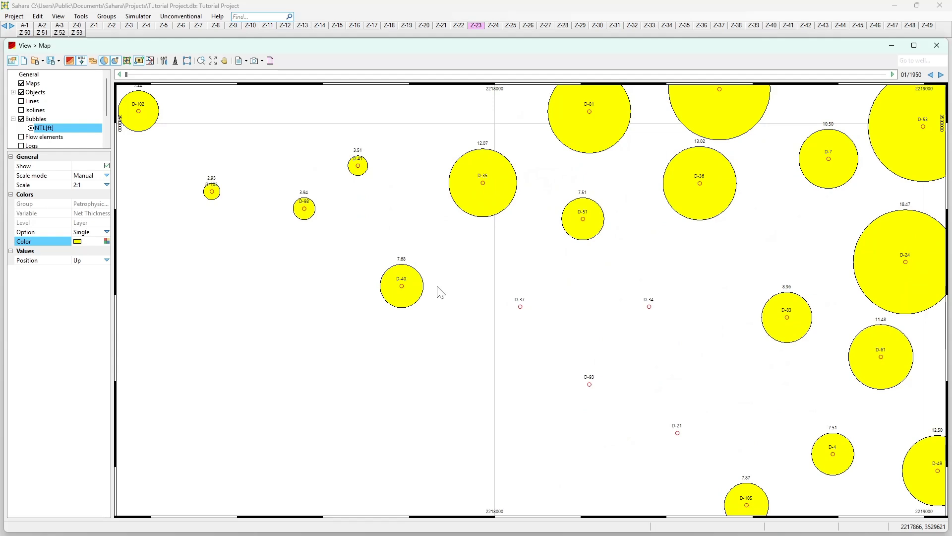
pyautogui.scroll(-1, 440, 293)
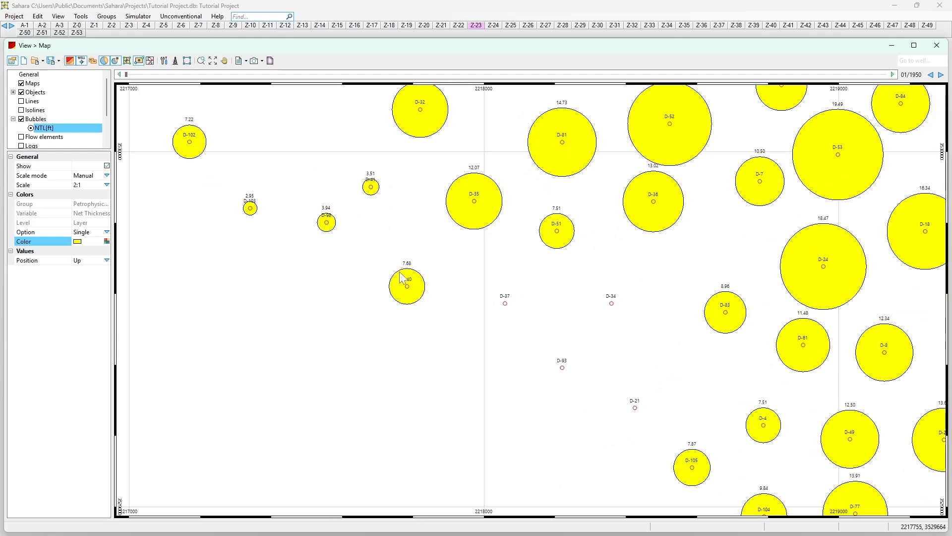
pyautogui.scroll(-1, 423, 275)
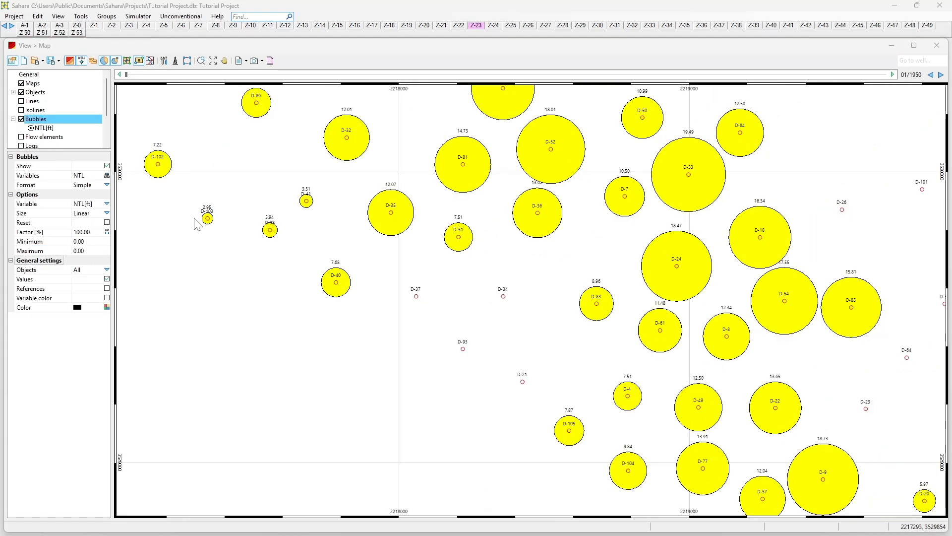
# Review the net thickness bubbles layer by layer, going from Z-22 back to Z-6.
pyautogui.click(462, 25)
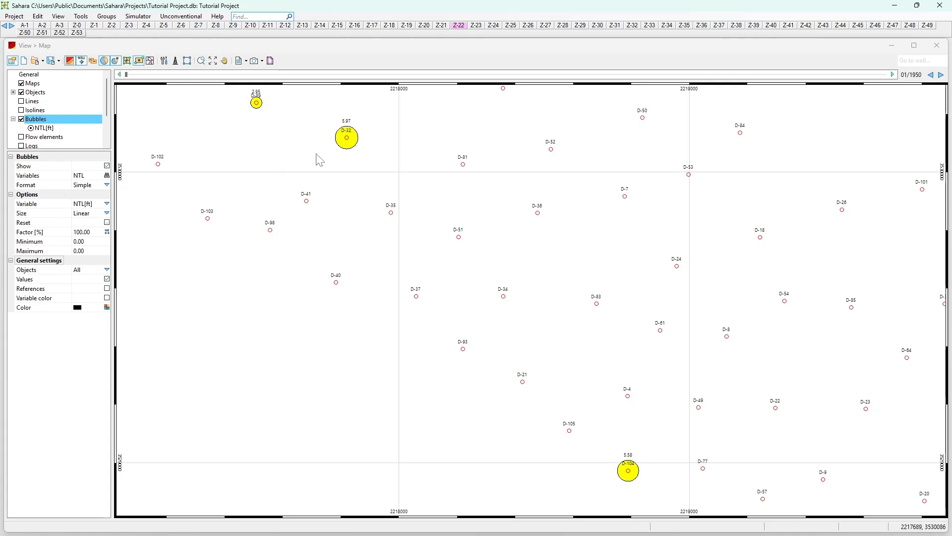
pyautogui.click(445, 27)
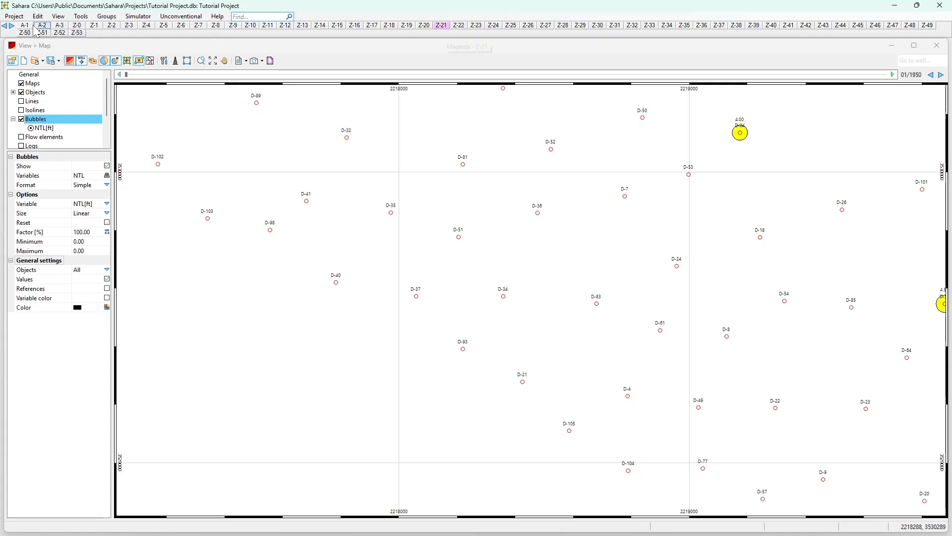
pyautogui.click(5, 25)
pyautogui.click(4, 26)
pyautogui.click(4, 25)
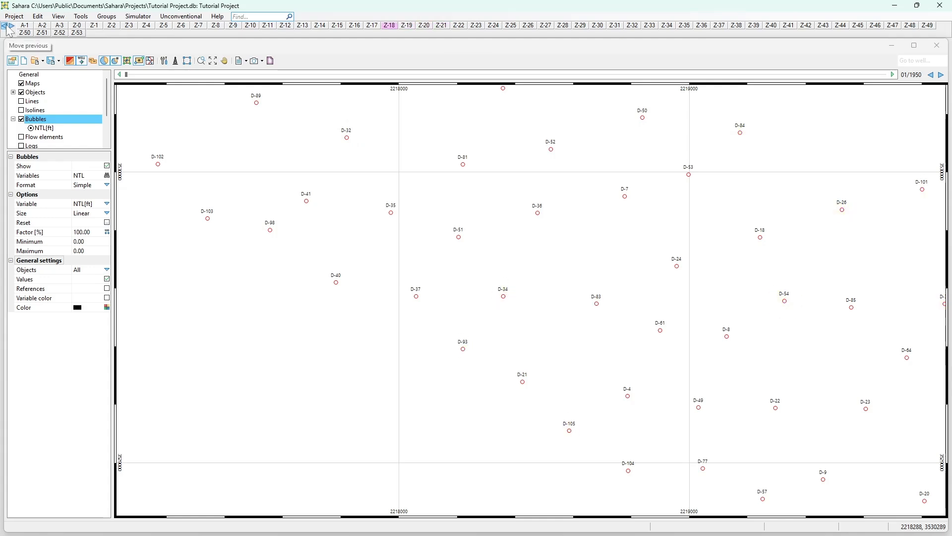
pyautogui.click(5, 26)
pyautogui.click(5, 25)
pyautogui.click(4, 25)
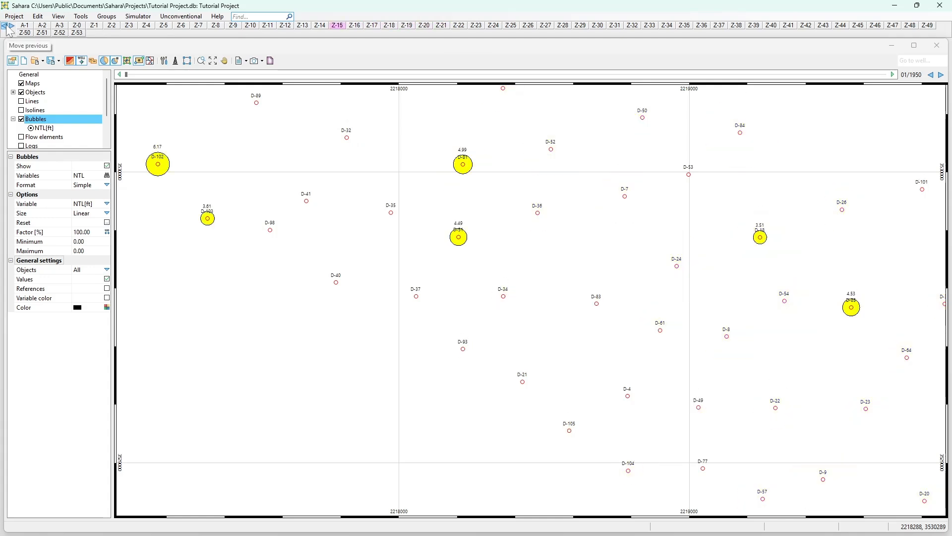
pyautogui.click(4, 26)
pyautogui.click(4, 26)
pyautogui.click(5, 25)
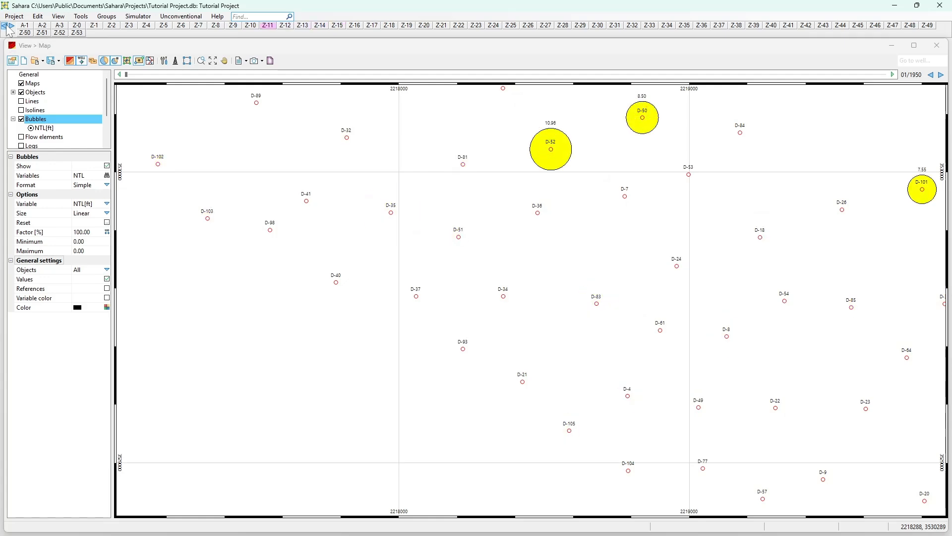
pyautogui.click(5, 25)
pyautogui.click(5, 25)
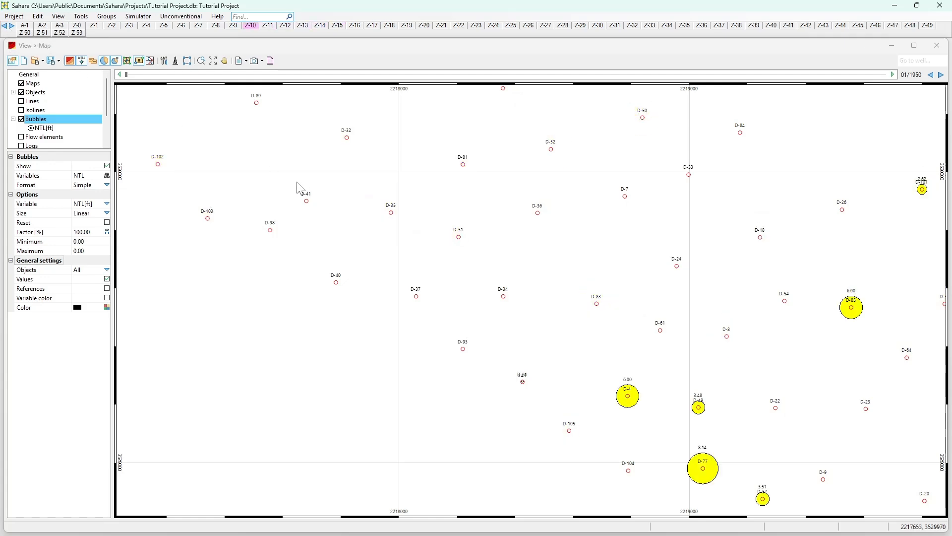
pyautogui.scroll(-5, 303, 190)
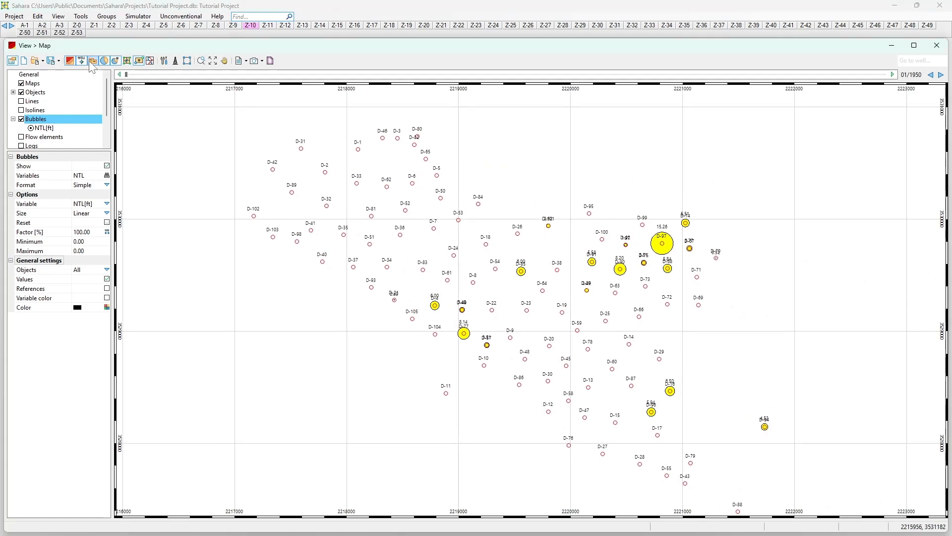
pyautogui.click(5, 25)
pyautogui.click(5, 25)
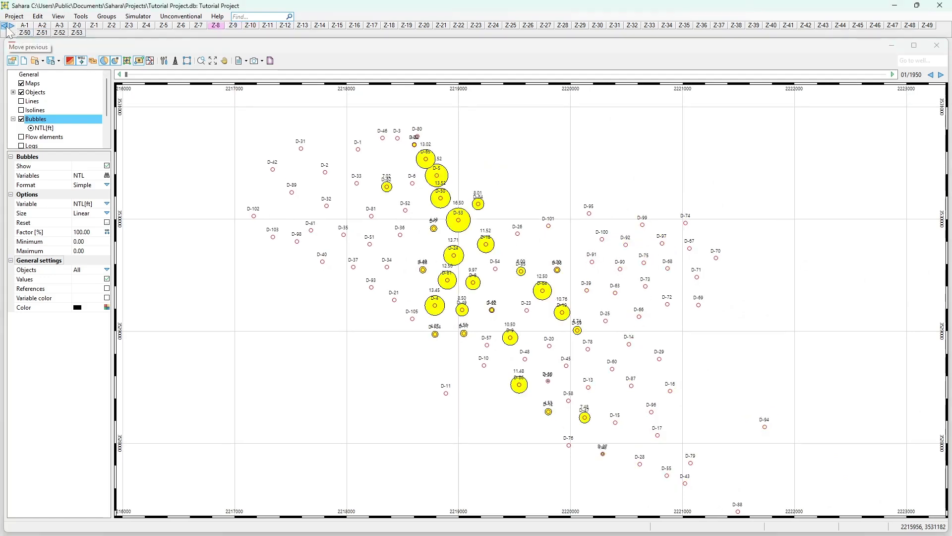
pyautogui.click(5, 25)
pyautogui.click(5, 26)
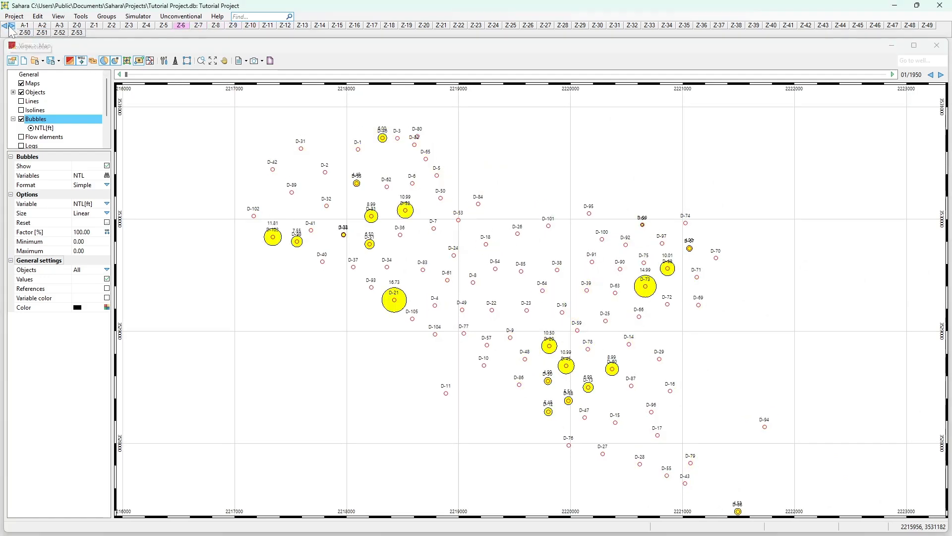
# Step the map's active layer forward one at a time from Z-6 to Z-26, comparing each layer's bubbles.
pyautogui.click(10, 26)
pyautogui.click(10, 26)
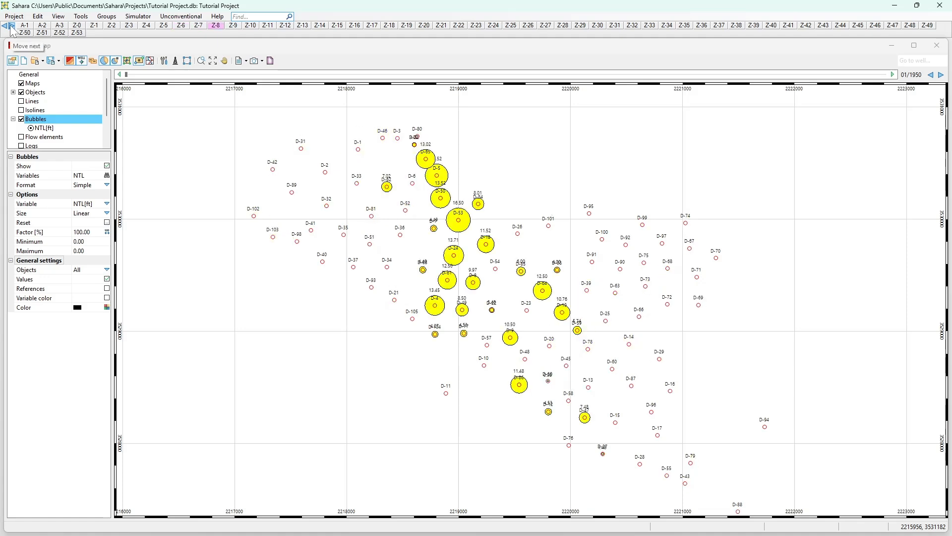
pyautogui.click(10, 26)
pyautogui.click(11, 25)
pyautogui.click(10, 25)
pyautogui.click(10, 26)
pyautogui.click(10, 26)
pyautogui.click(10, 26)
pyautogui.click(10, 25)
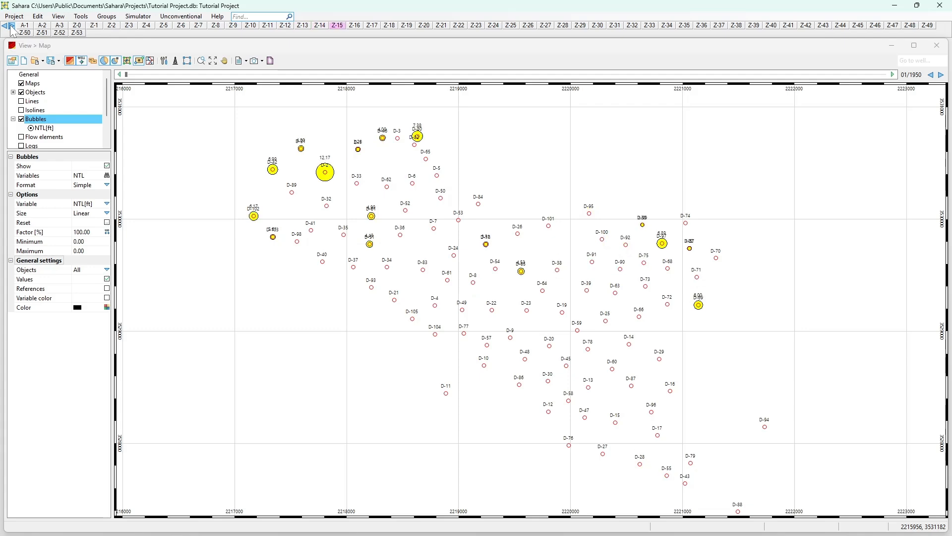
pyautogui.click(10, 25)
pyautogui.click(10, 25)
pyautogui.click(10, 25)
pyautogui.click(10, 25)
pyautogui.click(11, 26)
pyautogui.click(11, 26)
pyautogui.click(11, 26)
pyautogui.click(11, 26)
pyautogui.click(10, 25)
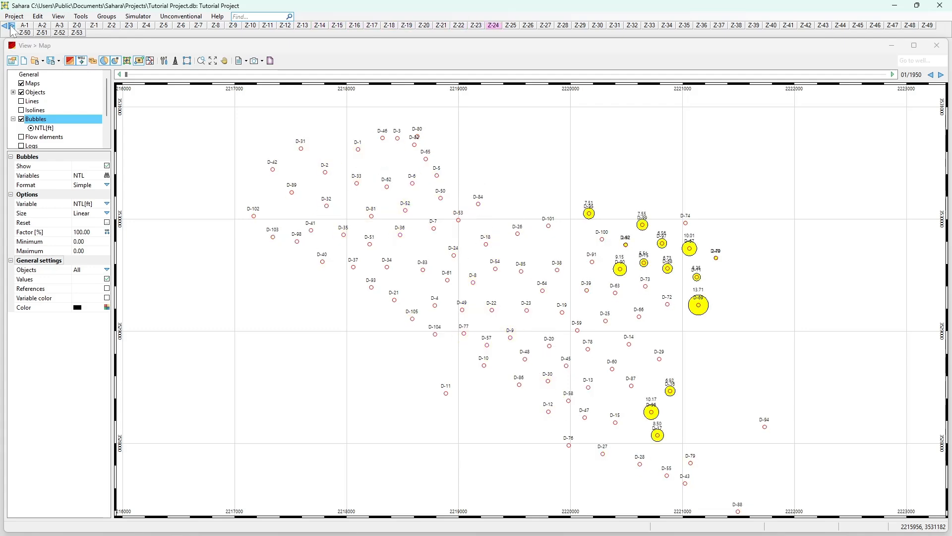
pyautogui.click(10, 26)
pyautogui.click(11, 25)
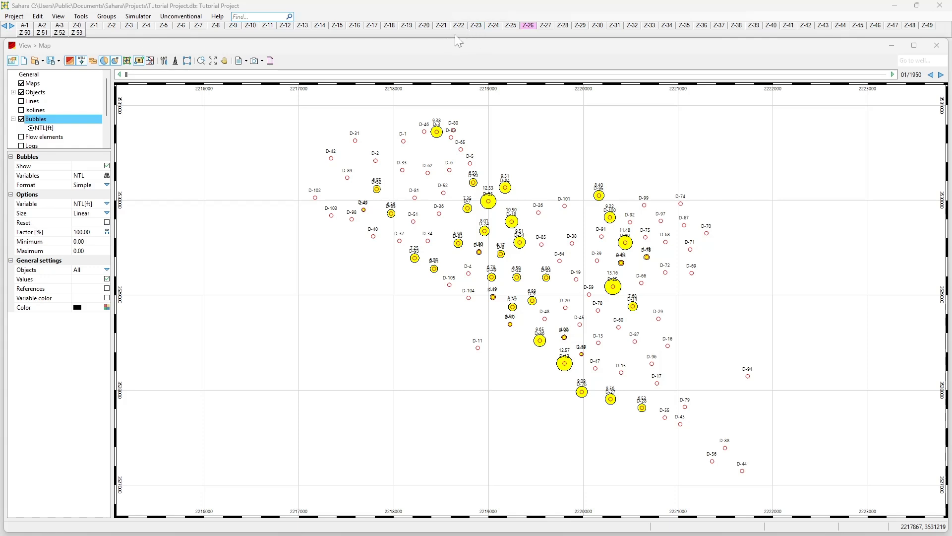
# Add layers Z-21 and Z-23 to the active layer selection alongside Z-26.
pyautogui.keyDown('ctrl'); pyautogui.click(439, 26); pyautogui.keyUp('ctrl')
pyautogui.keyDown('ctrl'); pyautogui.click(479, 26); pyautogui.keyUp('ctrl')
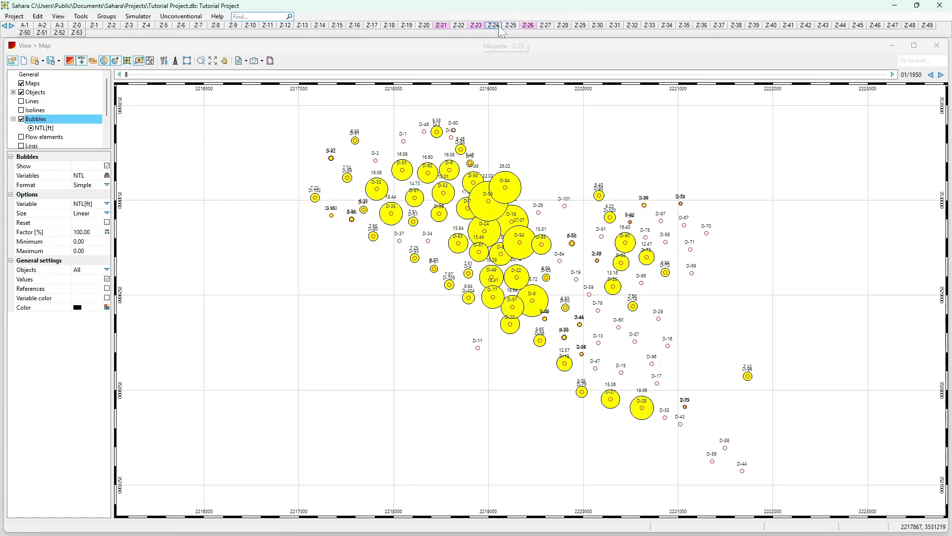
# Add layers Z-25, Z-16, Z-11, Z-8 and Z-7 to the map's active layer selection.
pyautogui.keyDown('ctrl'); pyautogui.click(510, 26); pyautogui.keyUp('ctrl')
pyautogui.keyDown('ctrl'); pyautogui.click(354, 25); pyautogui.keyUp('ctrl')
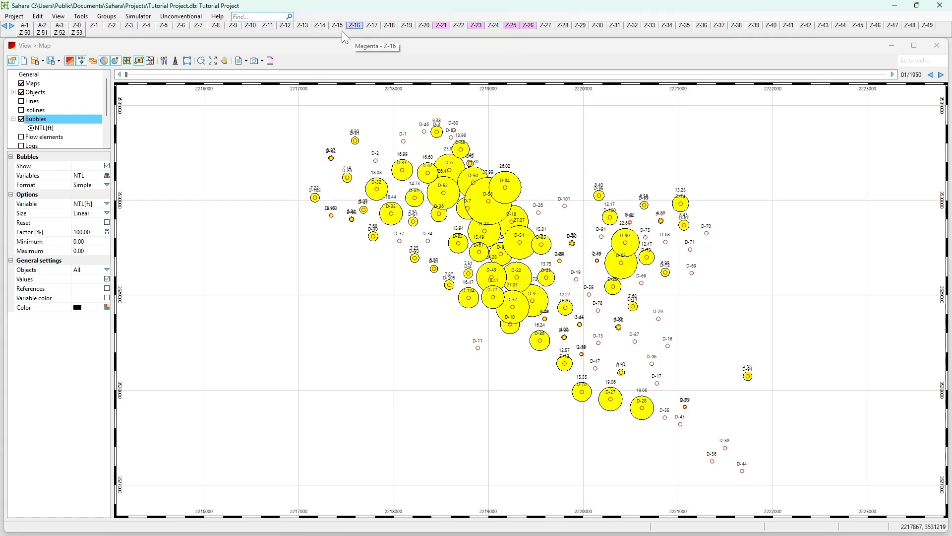
pyautogui.keyDown('ctrl'); pyautogui.click(268, 25); pyautogui.keyUp('ctrl')
pyautogui.keyDown('ctrl'); pyautogui.click(216, 26); pyautogui.keyUp('ctrl')
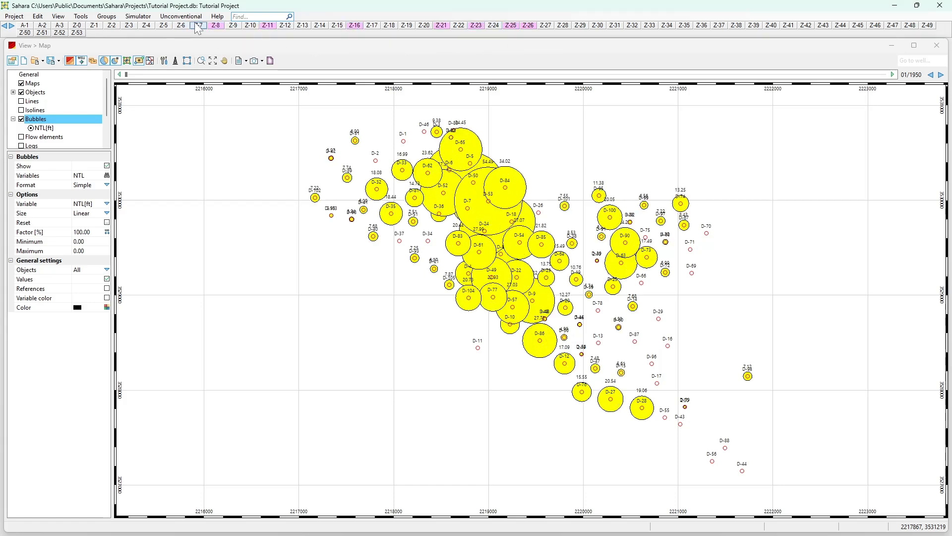
pyautogui.keyDown('ctrl'); pyautogui.click(198, 26); pyautogui.keyUp('ctrl')
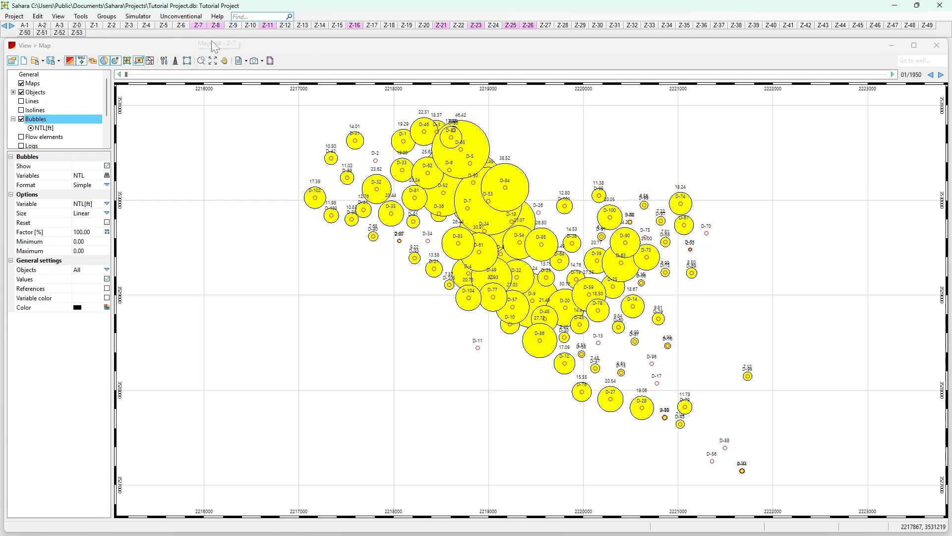
# Replace the active layer selection with the continuous range from Z-19 to Z-28.
pyautogui.click(407, 25)
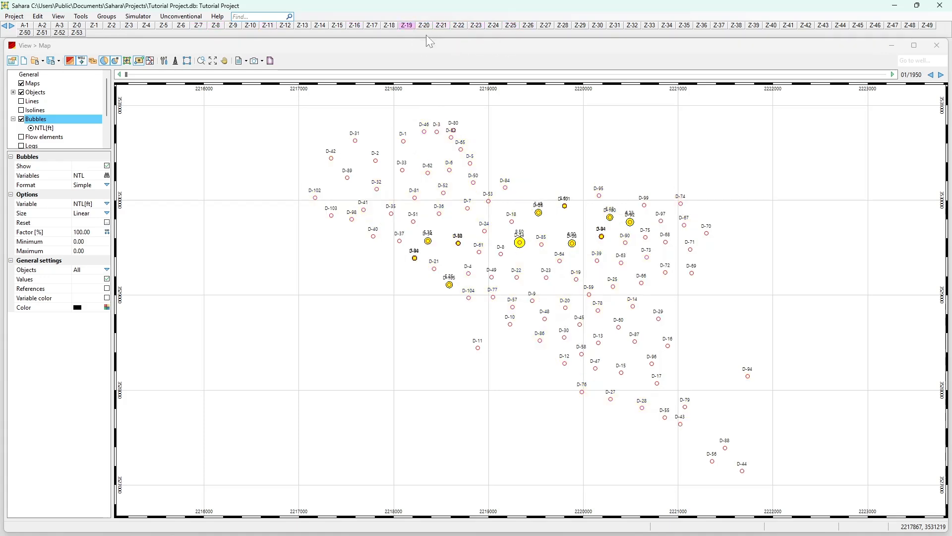
pyautogui.keyDown('shift'); pyautogui.click(563, 26); pyautogui.keyUp('shift')
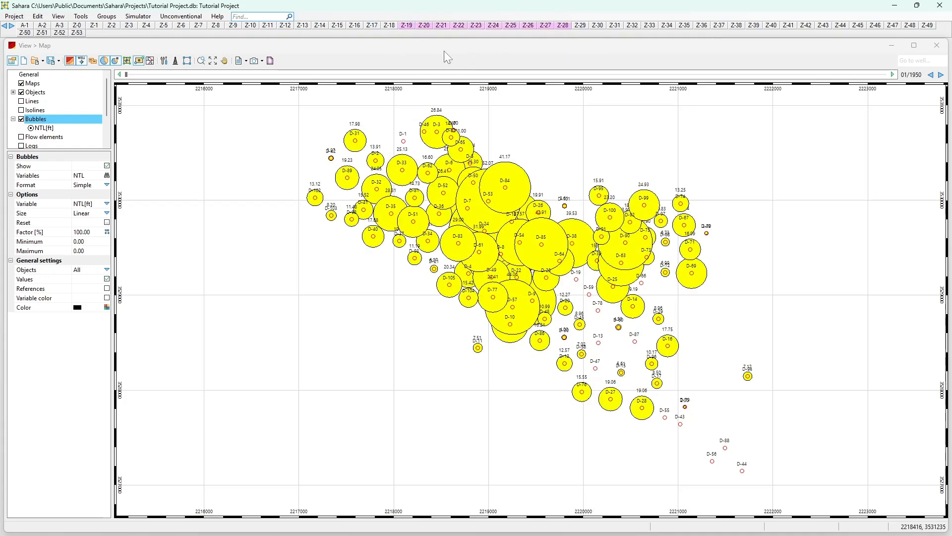
# Restart the active layer selection from Z-19 and add layers Z-22, Z-24, Z-26, Z-23, Z-20, Z-18 and Z-16.
pyautogui.click(404, 25)
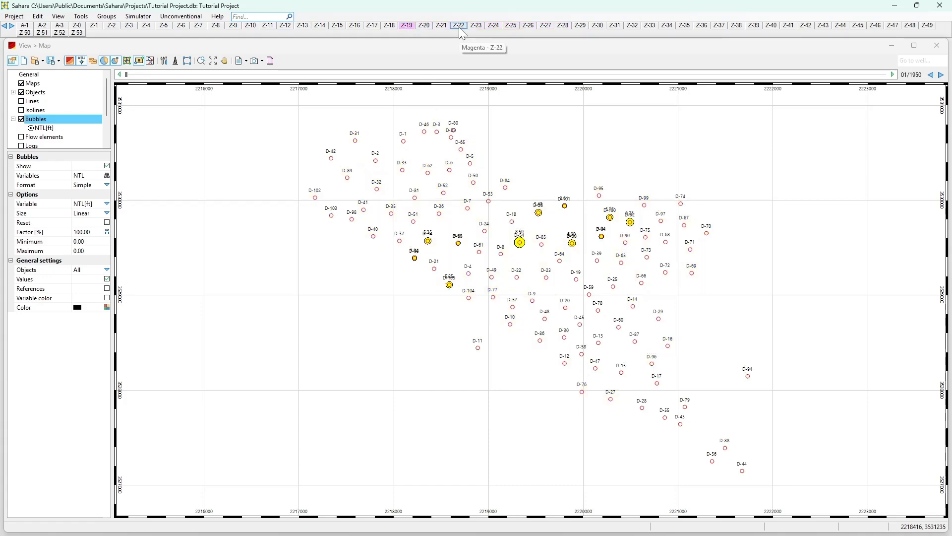
pyautogui.keyDown('ctrl'); pyautogui.click(457, 26); pyautogui.keyUp('ctrl')
pyautogui.keyDown('ctrl'); pyautogui.click(494, 26); pyautogui.keyUp('ctrl')
pyautogui.keyDown('ctrl'); pyautogui.click(528, 26); pyautogui.keyUp('ctrl')
pyautogui.keyDown('ctrl'); pyautogui.click(476, 26); pyautogui.keyUp('ctrl')
pyautogui.keyDown('ctrl'); pyautogui.click(424, 26); pyautogui.keyUp('ctrl')
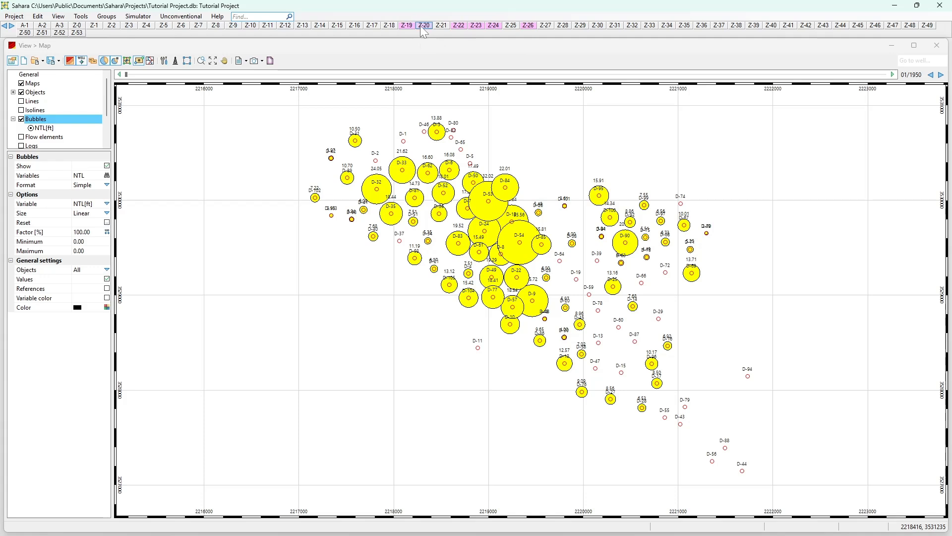
pyautogui.keyDown('ctrl'); pyautogui.click(388, 26); pyautogui.keyUp('ctrl')
pyautogui.keyDown('ctrl'); pyautogui.click(355, 25); pyautogui.keyUp('ctrl')
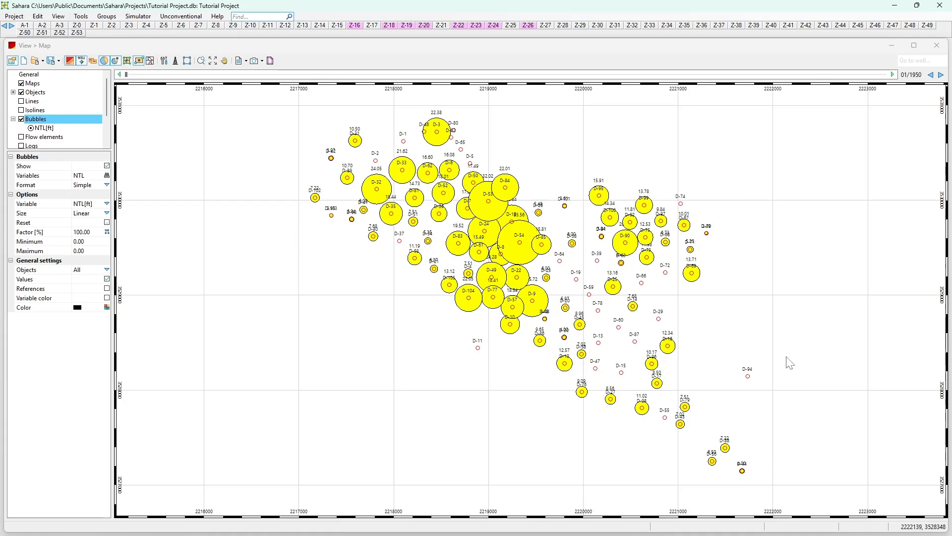
# Search the variables for "net thi" and examine the petrophysical Net Thickness variable's function for combining values.
pyautogui.click(38, 17)
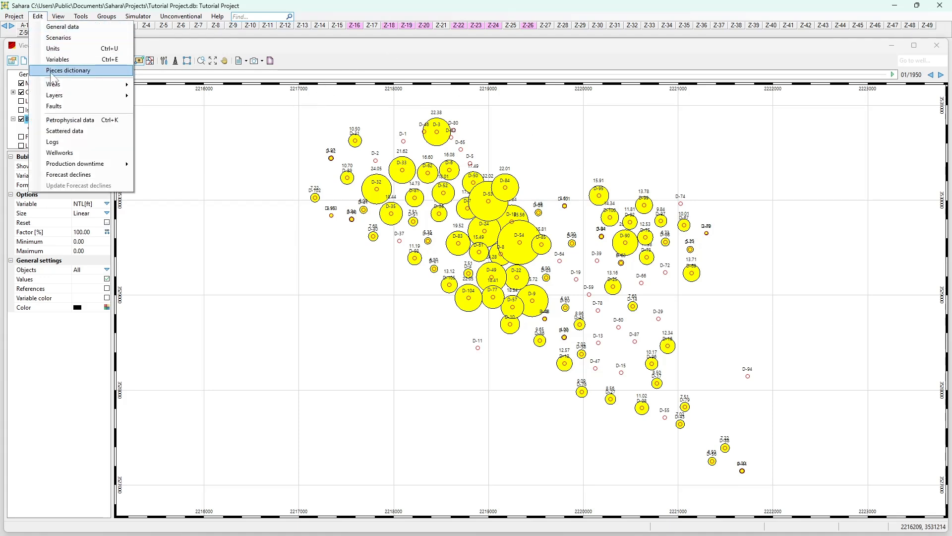
pyautogui.click(58, 60)
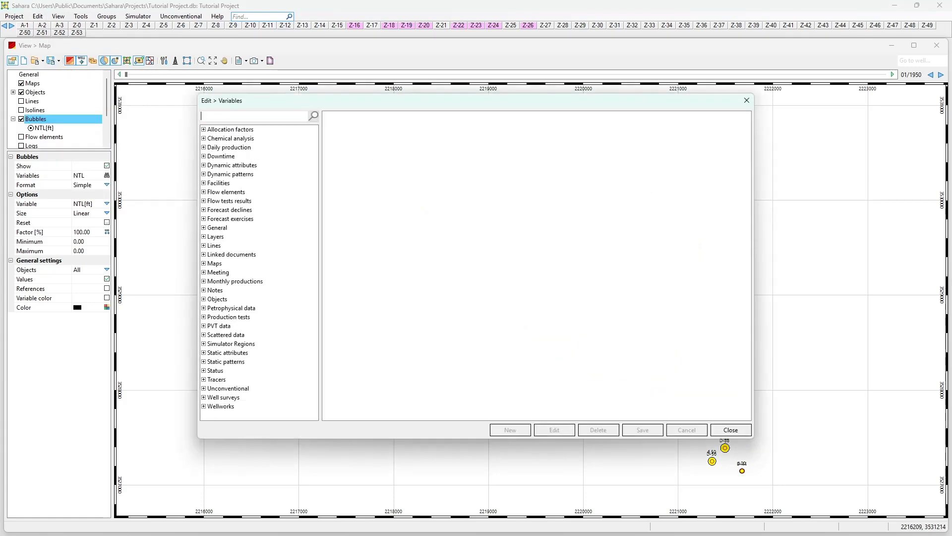
pyautogui.write('net thi')
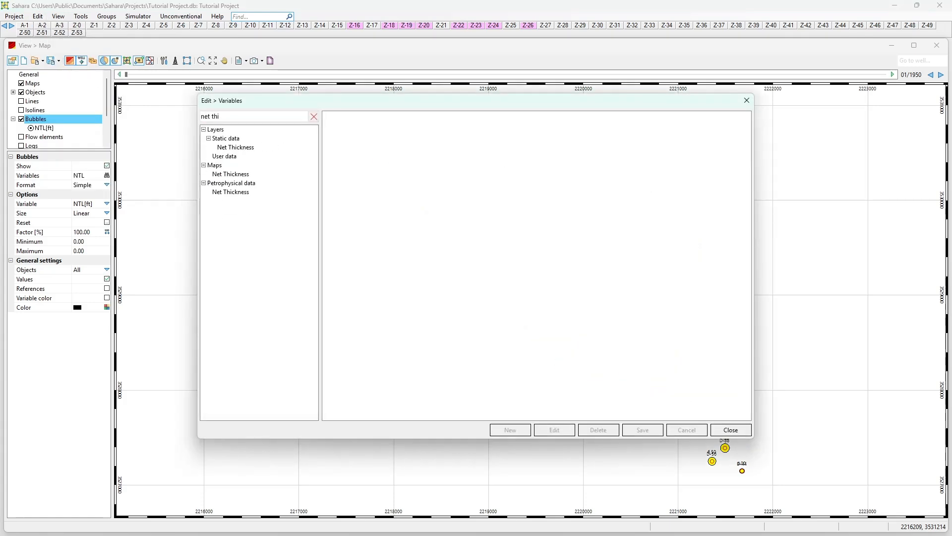
pyautogui.click(299, 195)
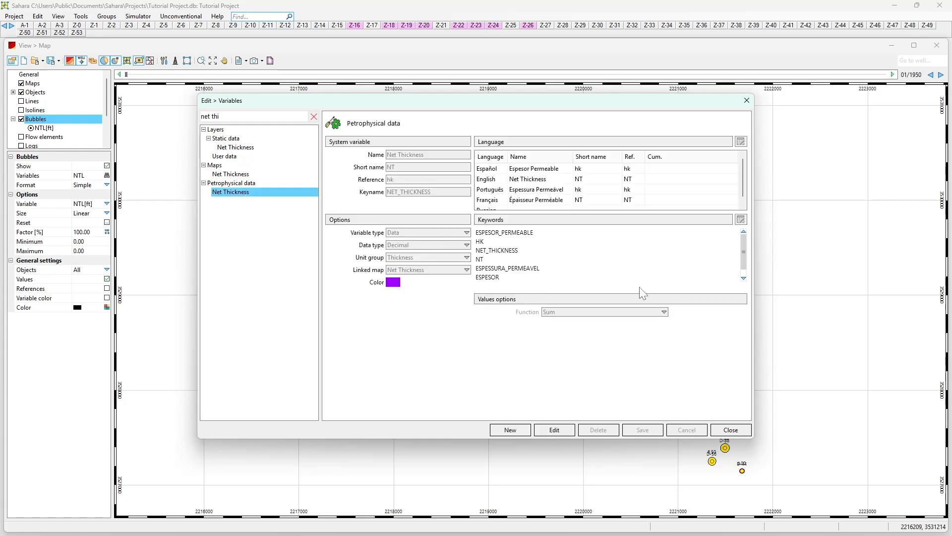
pyautogui.moveTo(571, 112); pyautogui.dragTo(495, 308)
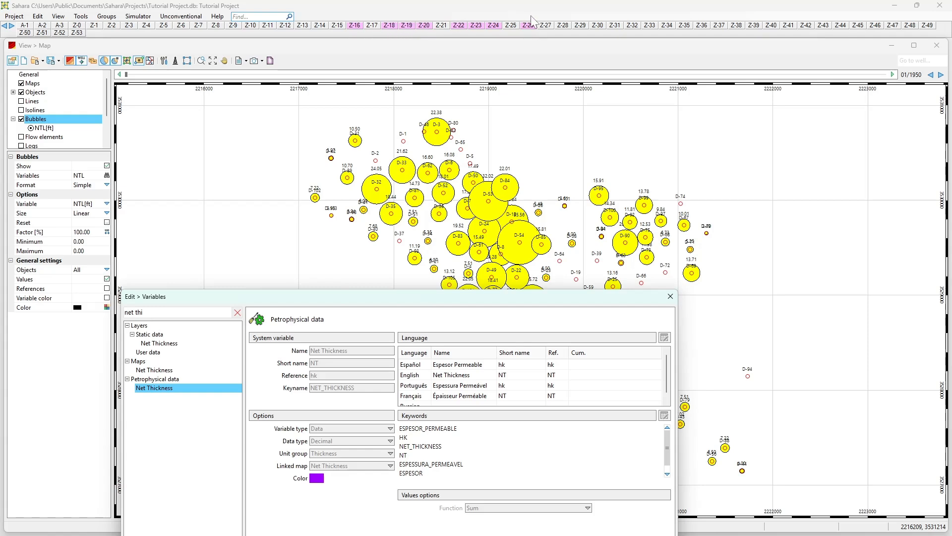
pyautogui.moveTo(491, 295); pyautogui.dragTo(506, 94)
# Search the variables for "porosi", examine the petrophysical Porosity variable's function and weighting variable, and close the variables editor.
pyautogui.moveTo(186, 114); pyautogui.dragTo(91, 125)
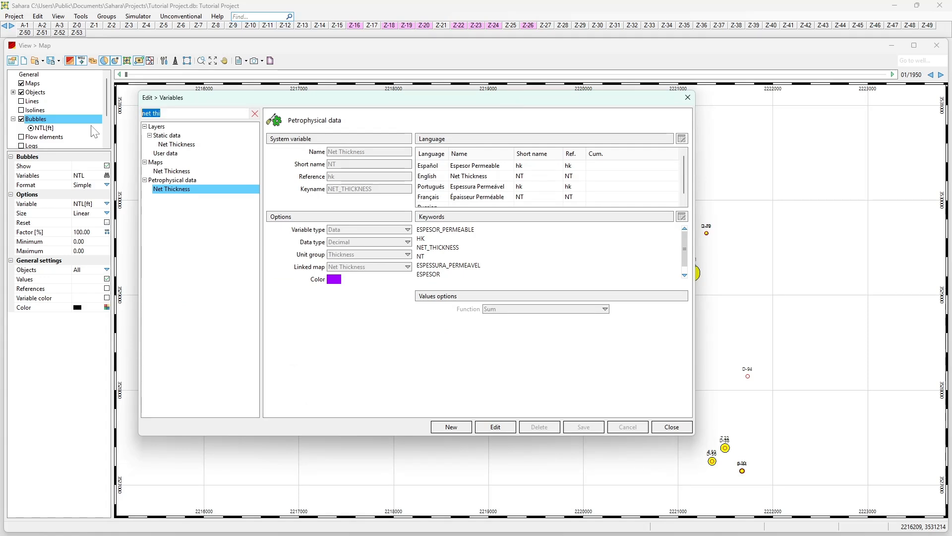
pyautogui.write('poro')
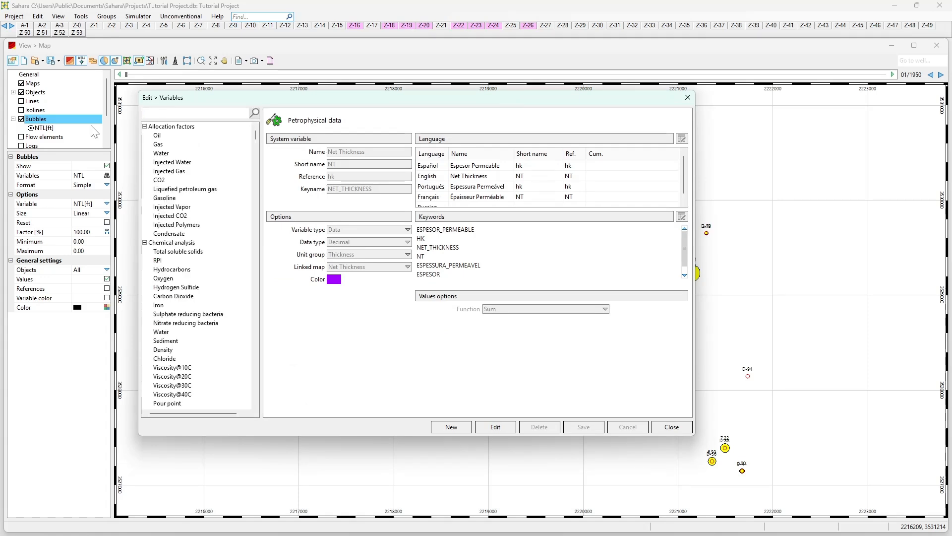
pyautogui.write('si')
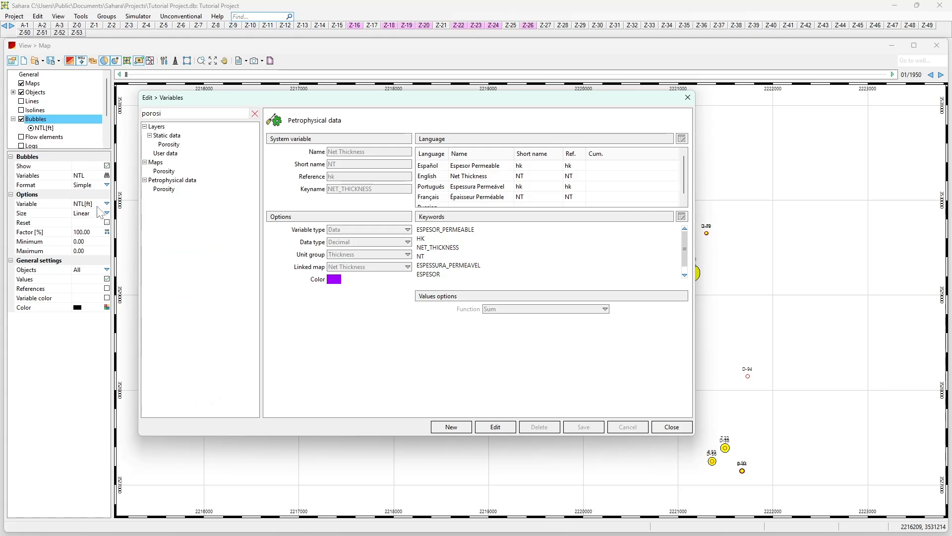
pyautogui.click(164, 189)
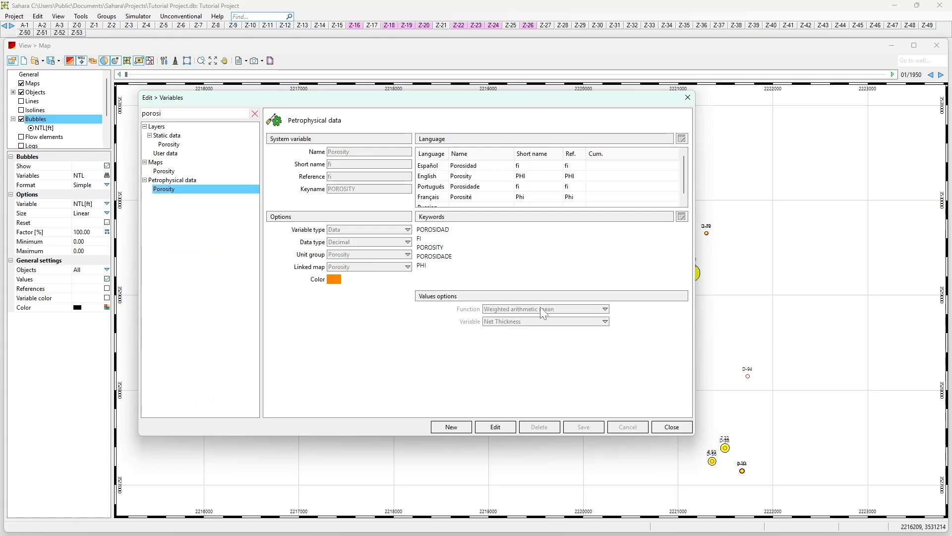
pyautogui.moveTo(519, 98); pyautogui.dragTo(489, 239)
pyautogui.moveTo(618, 241); pyautogui.dragTo(626, 317)
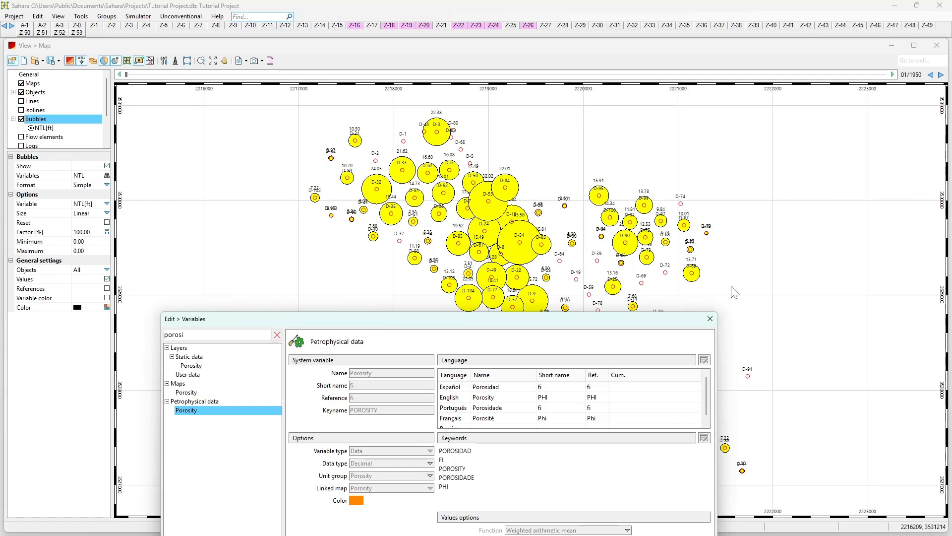
pyautogui.click(710, 318)
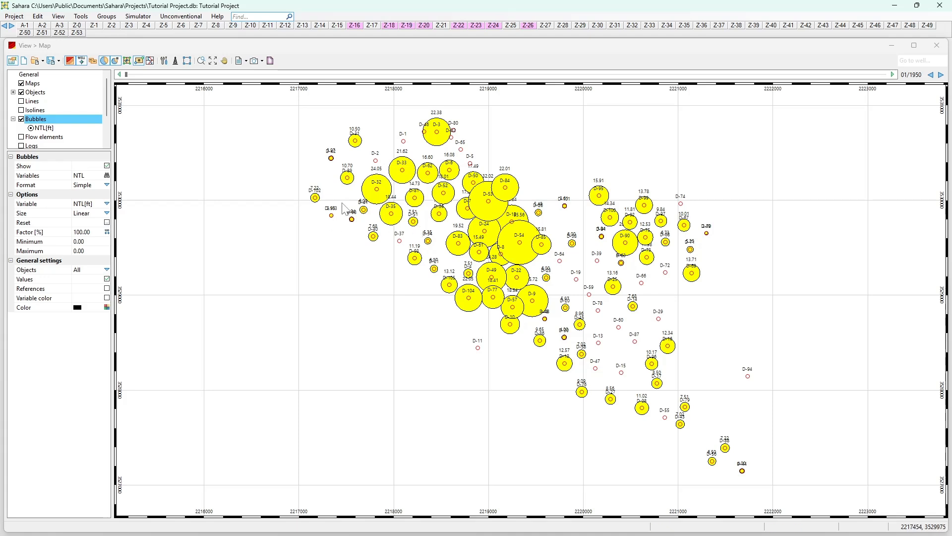
# Change the bubble format to Per layer and reduce the bubble size factor to 21.25%.
pyautogui.click(107, 185)
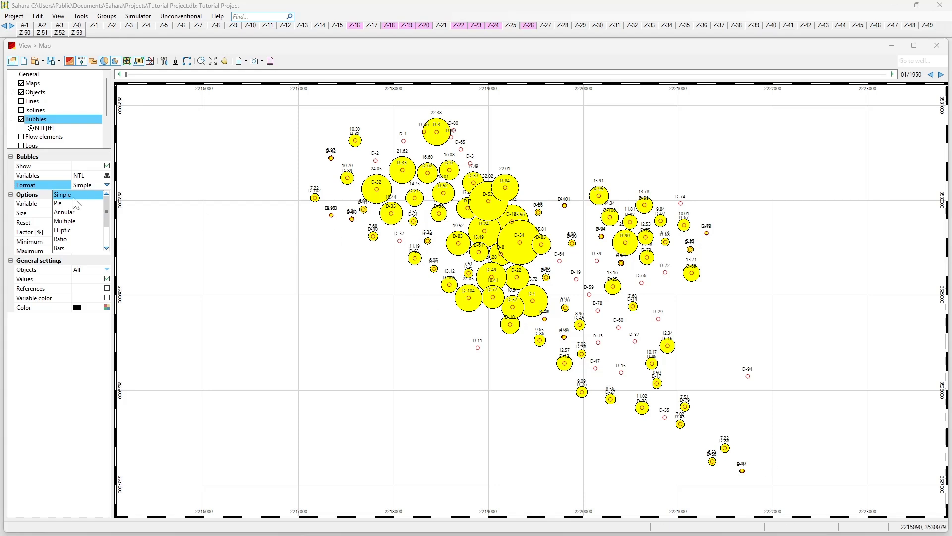
pyautogui.scroll(-2, 82, 226)
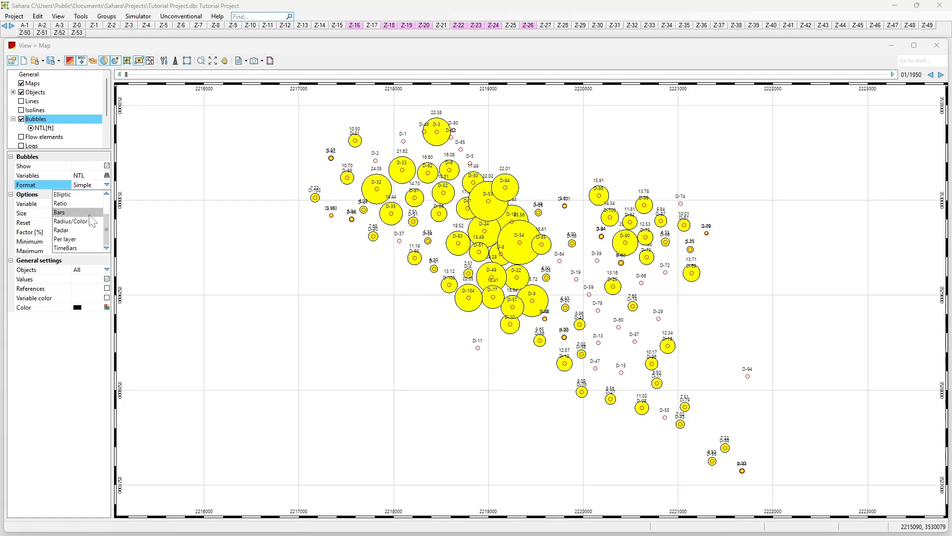
pyautogui.click(81, 239)
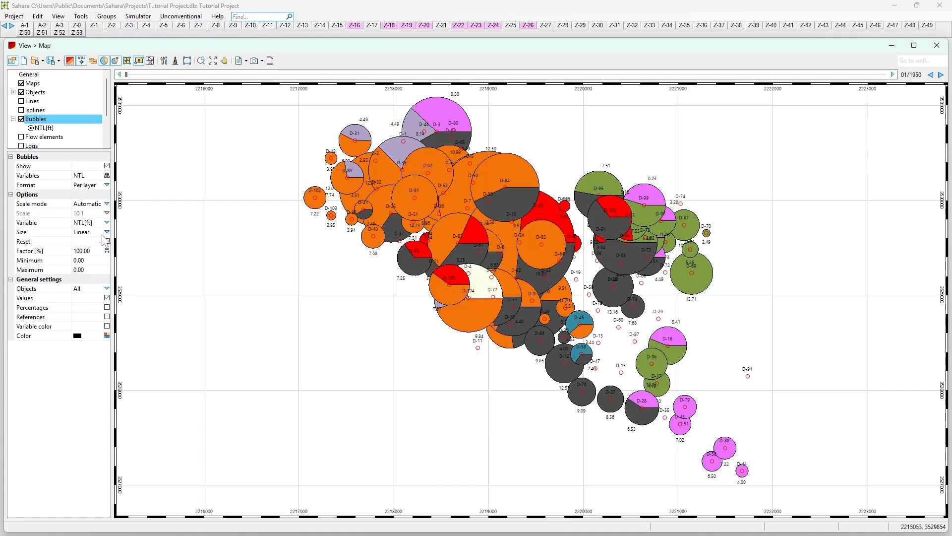
pyautogui.click(106, 251)
pyautogui.moveTo(92, 260); pyautogui.dragTo(39, 268)
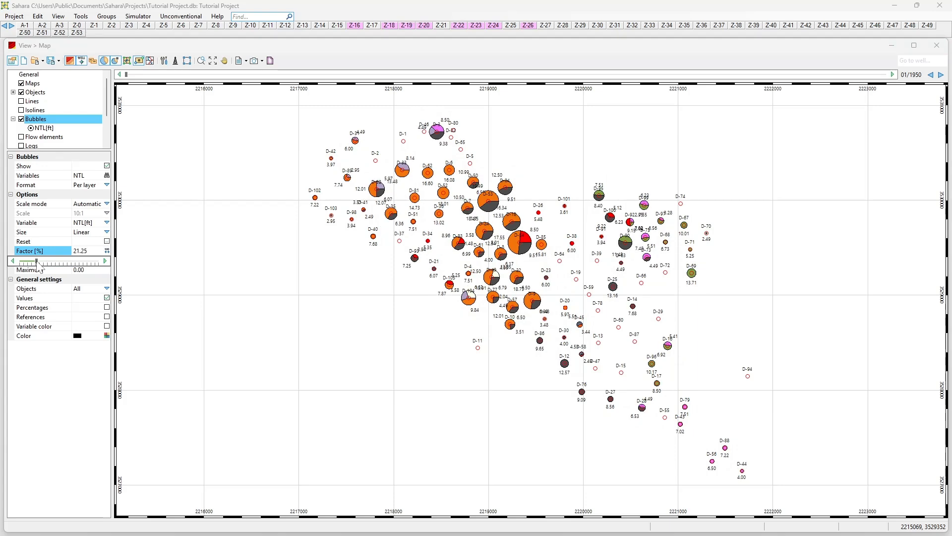
# Try the Area and Logarithmic size scaling on the per-layer bubbles, and set the size back to Linear.
pyautogui.scroll(1, 512, 224)
pyautogui.scroll(3, 510, 223)
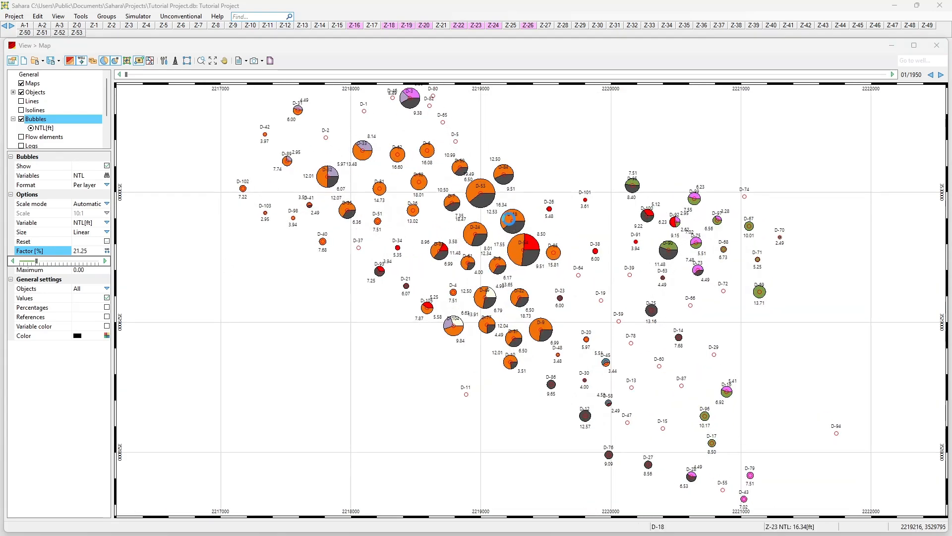
pyautogui.scroll(1, 503, 239)
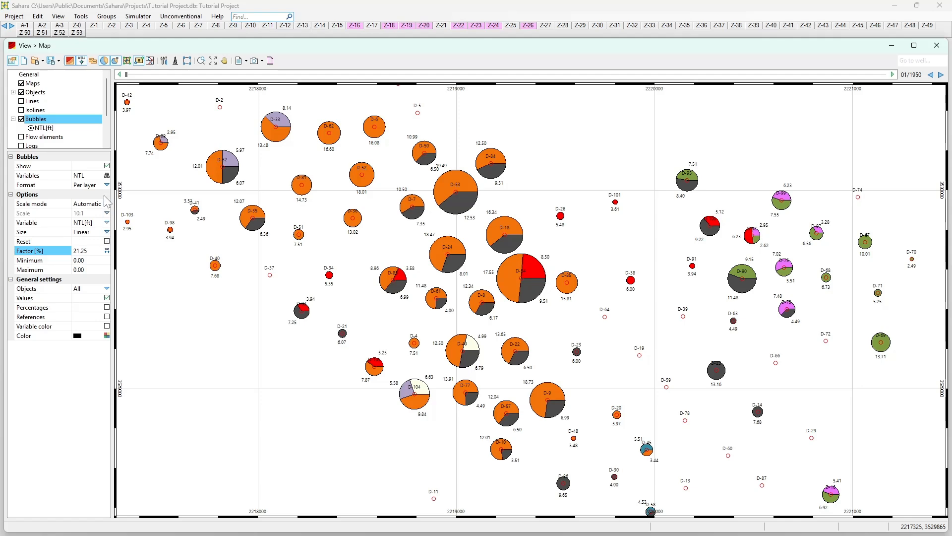
pyautogui.click(107, 232)
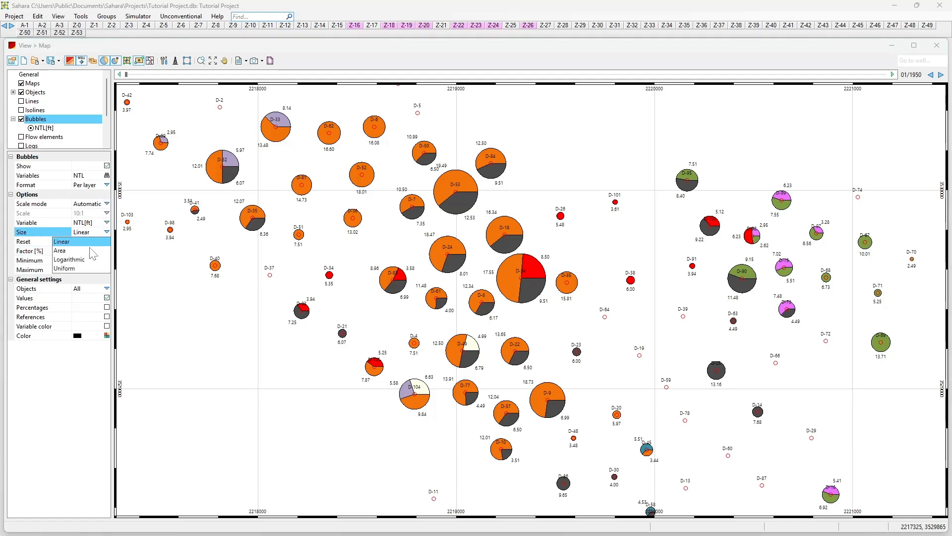
pyautogui.click(90, 251)
pyautogui.click(107, 232)
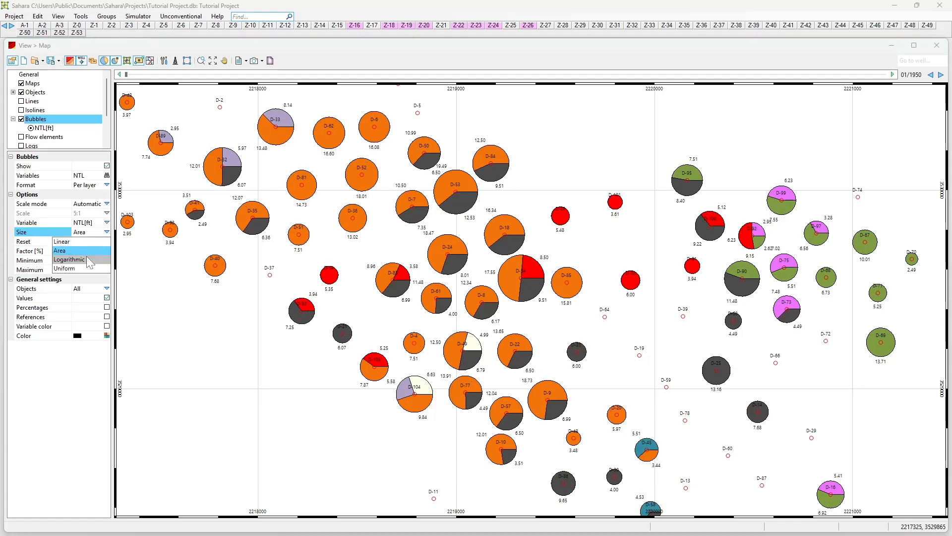
pyautogui.click(87, 260)
pyautogui.click(106, 232)
pyautogui.click(96, 241)
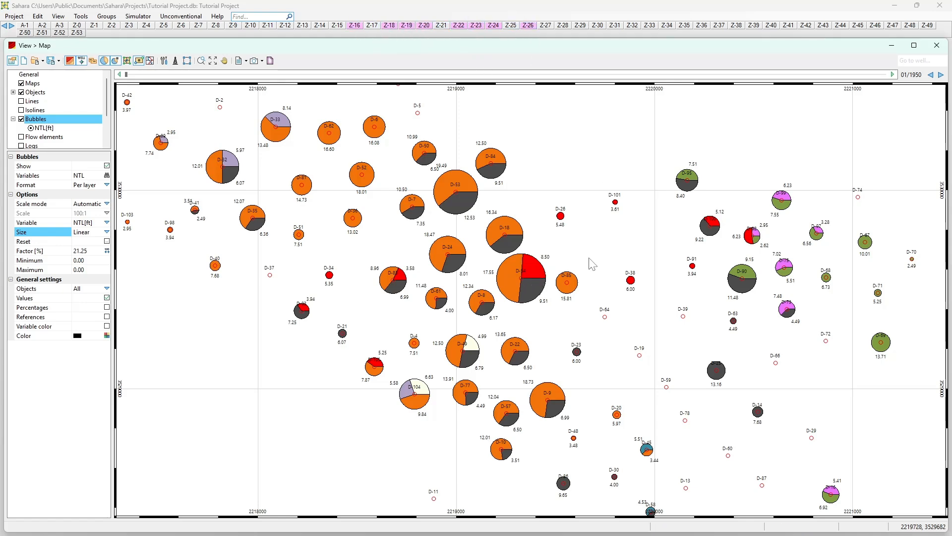
pyautogui.scroll(1, 551, 283)
pyautogui.scroll(-1, 538, 272)
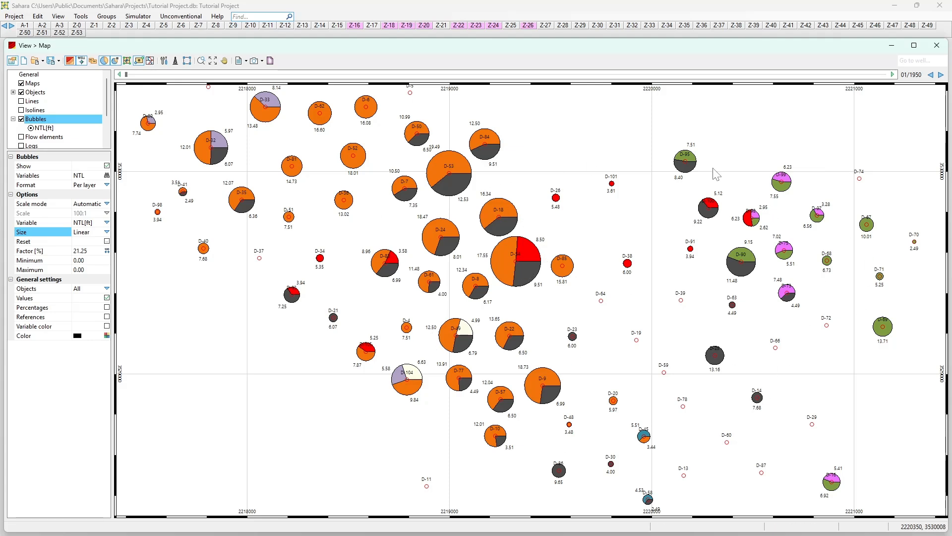
pyautogui.scroll(3, 595, 198)
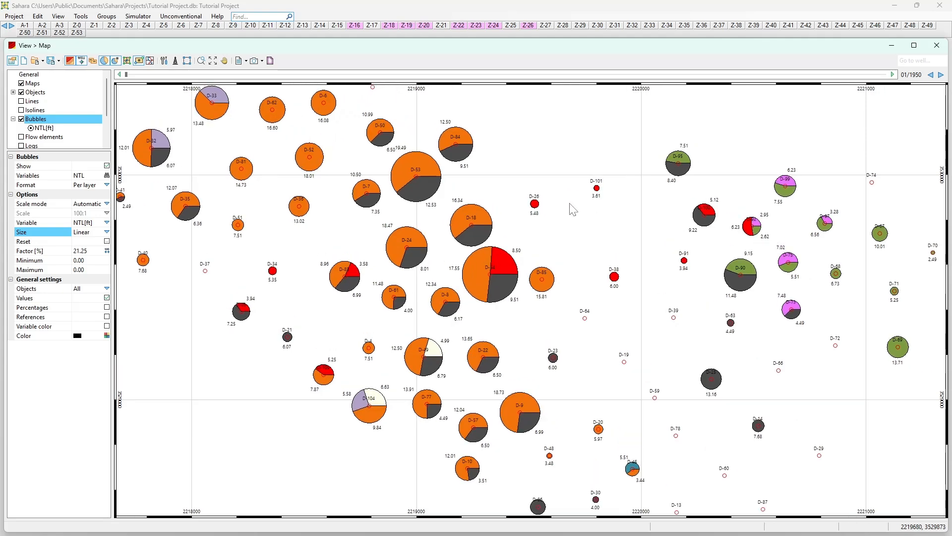
pyautogui.scroll(1, 551, 198)
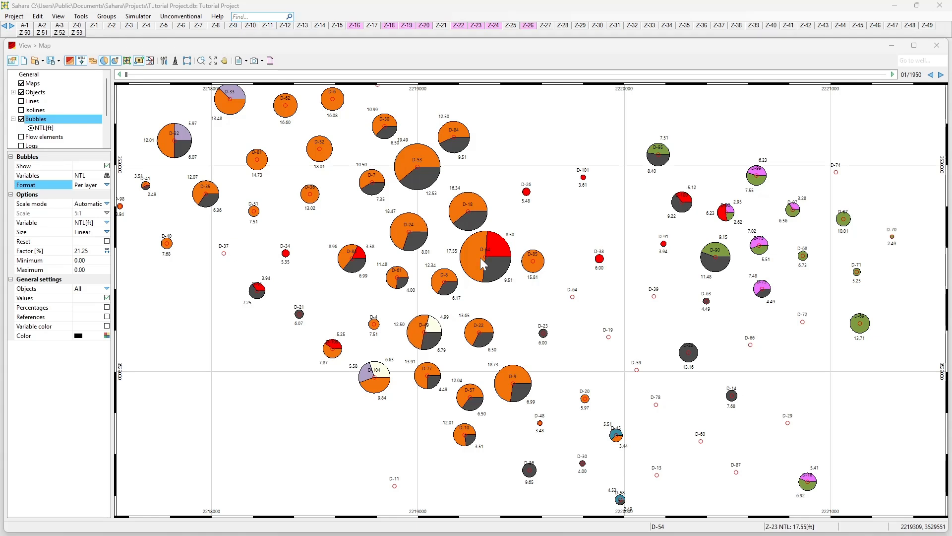
# Open the layers' data editor and show its static data table.
pyautogui.click(43, 17)
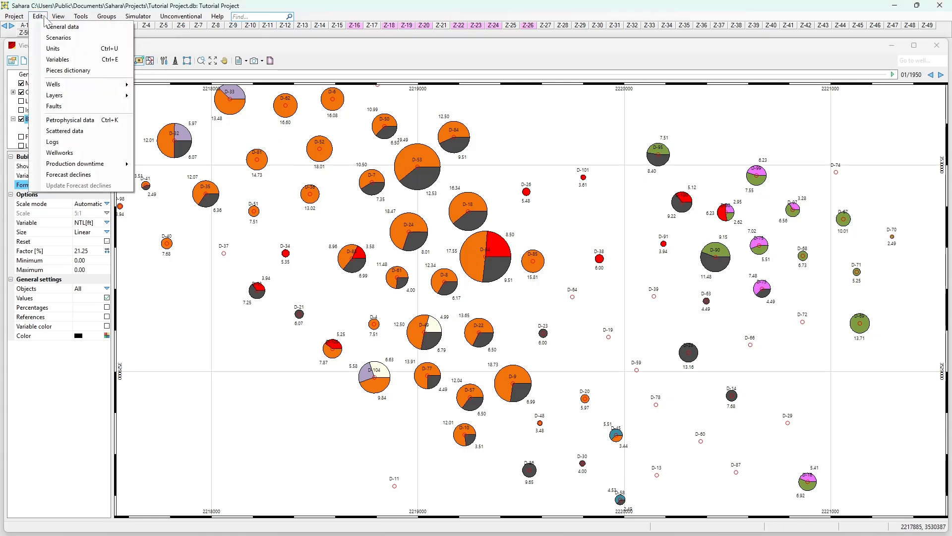
pyautogui.moveTo(57, 98)
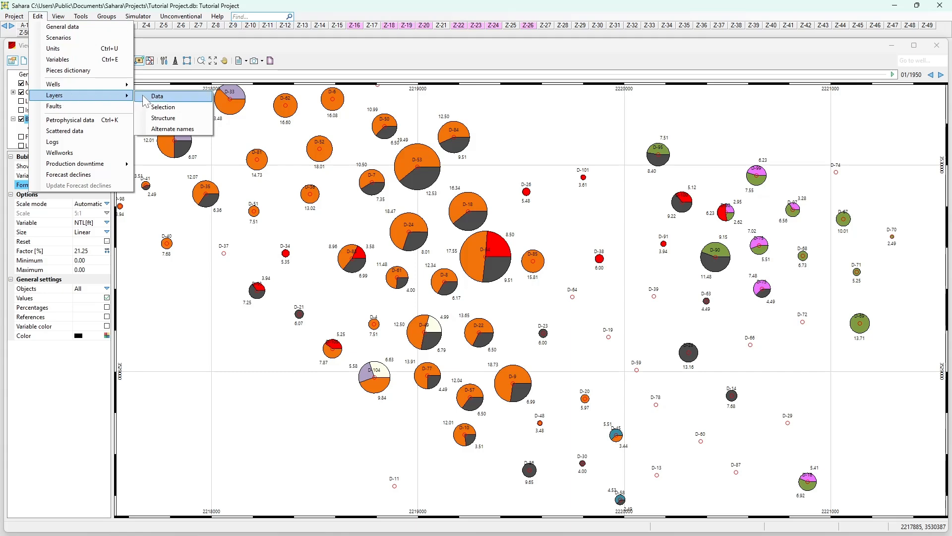
pyautogui.click(145, 101)
pyautogui.moveTo(586, 137); pyautogui.dragTo(362, 139)
pyautogui.press('Down')
pyautogui.press('Down')
pyautogui.press('Down')
# Set layer Z-19's color to blue in the layers' static data, save and close the editor, and redraw the map's bubbles.
pyautogui.moveTo(424, 129); pyautogui.dragTo(142, 139)
pyautogui.moveTo(257, 152); pyautogui.dragTo(214, 146)
pyautogui.scroll(-4, 231, 248)
pyautogui.scroll(-3, 212, 263)
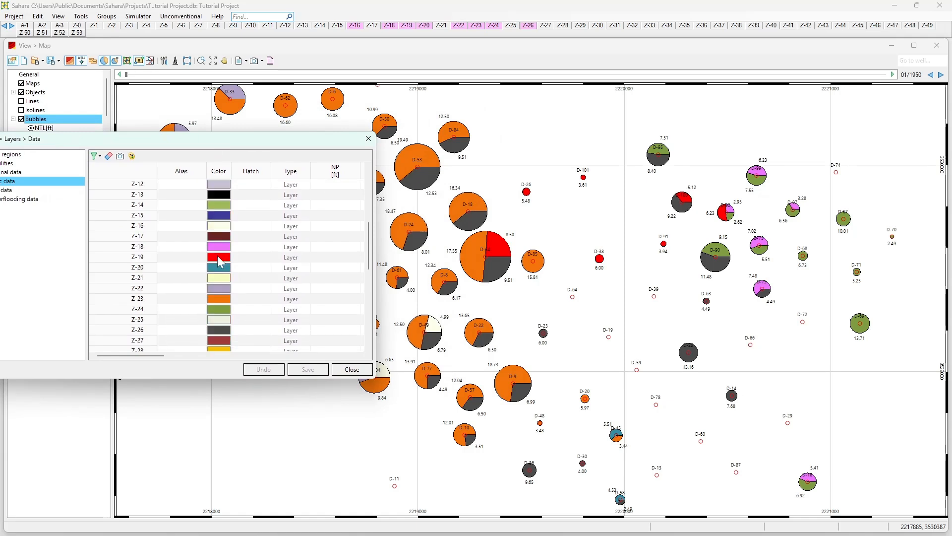
pyautogui.click(218, 258)
pyautogui.click(221, 261)
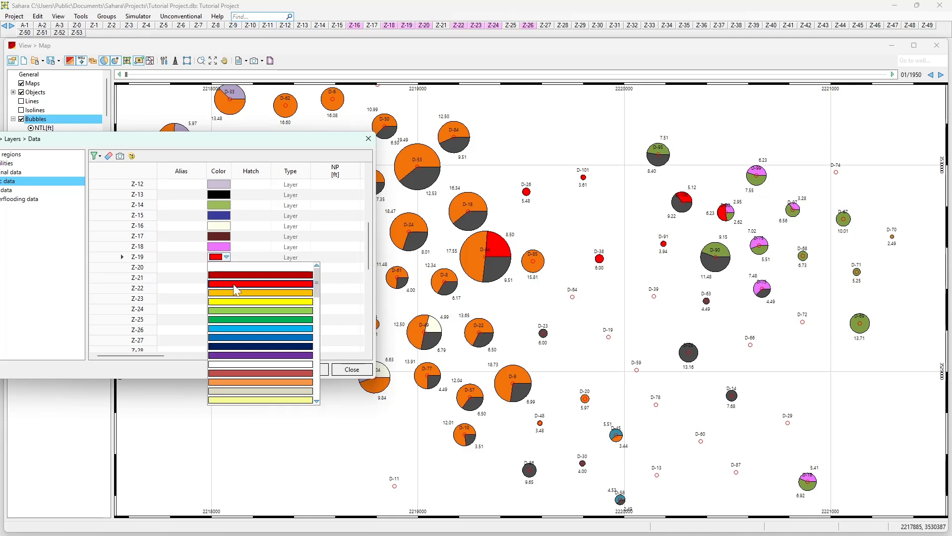
pyautogui.click(246, 338)
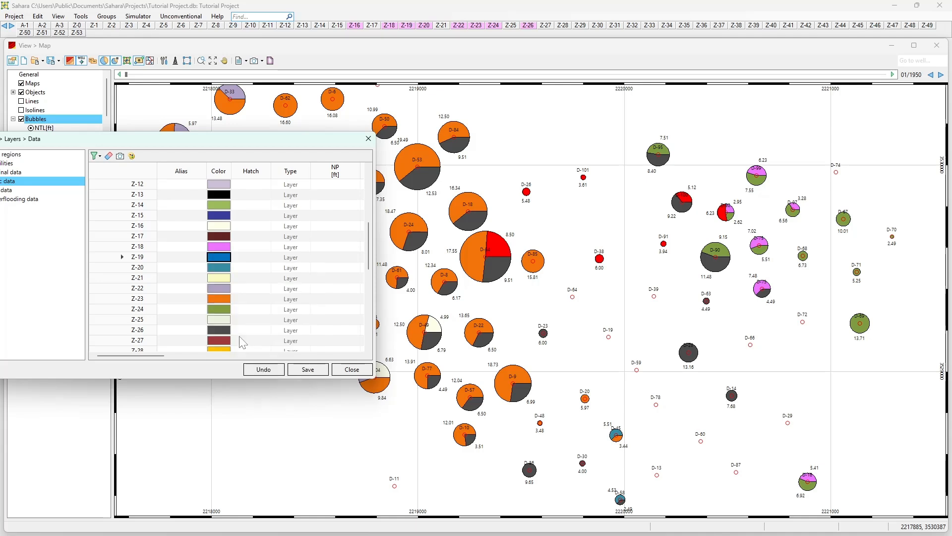
pyautogui.click(296, 371)
pyautogui.click(351, 368)
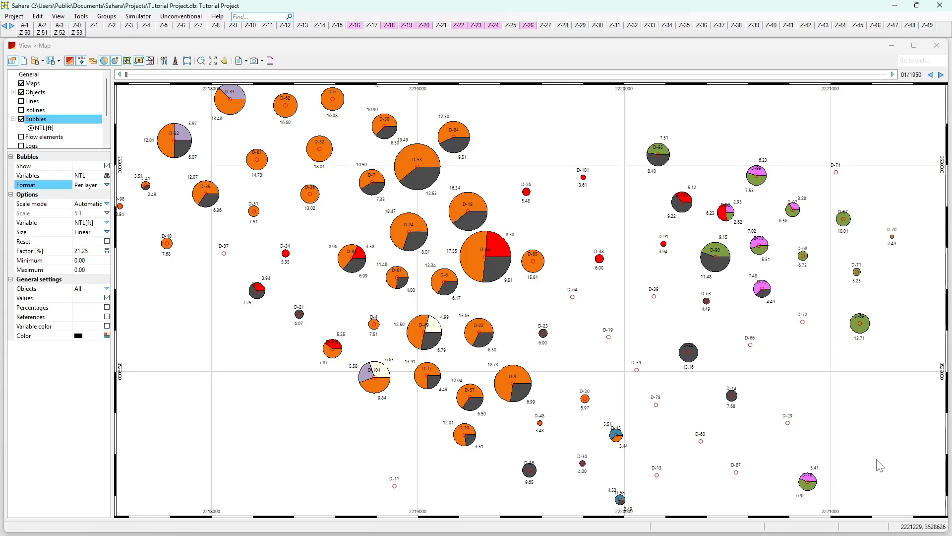
pyautogui.click(21, 119)
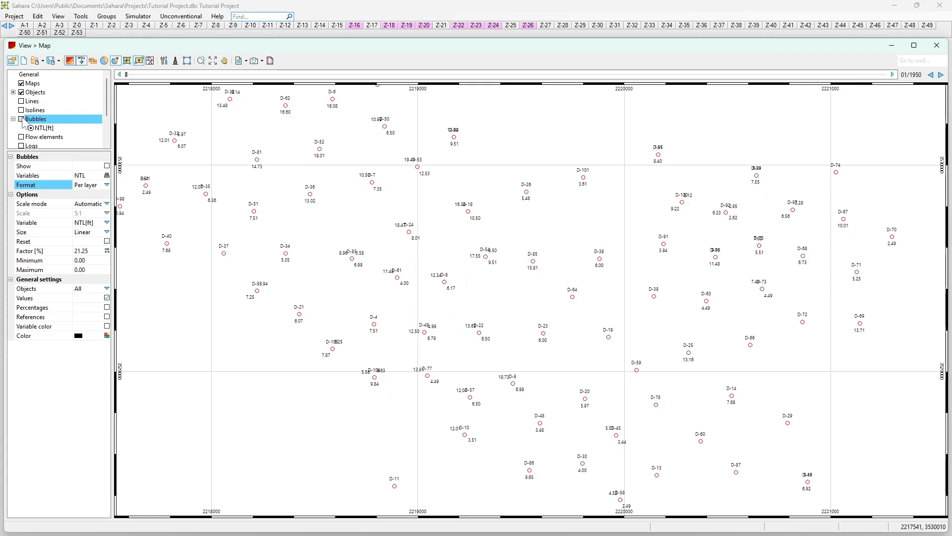
pyautogui.click(21, 119)
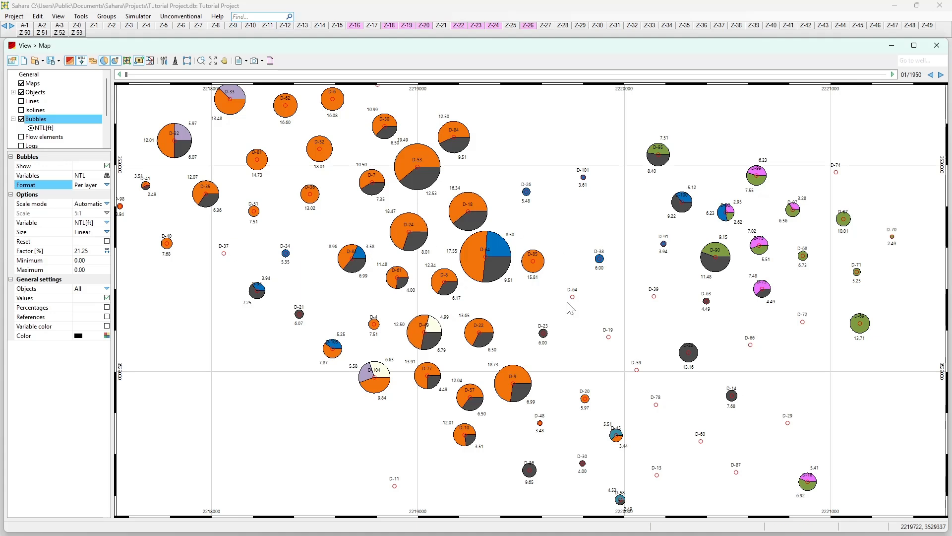
# Review the available bubble formats, from Simple and Pie through Per layer and TimeBars.
pyautogui.click(107, 185)
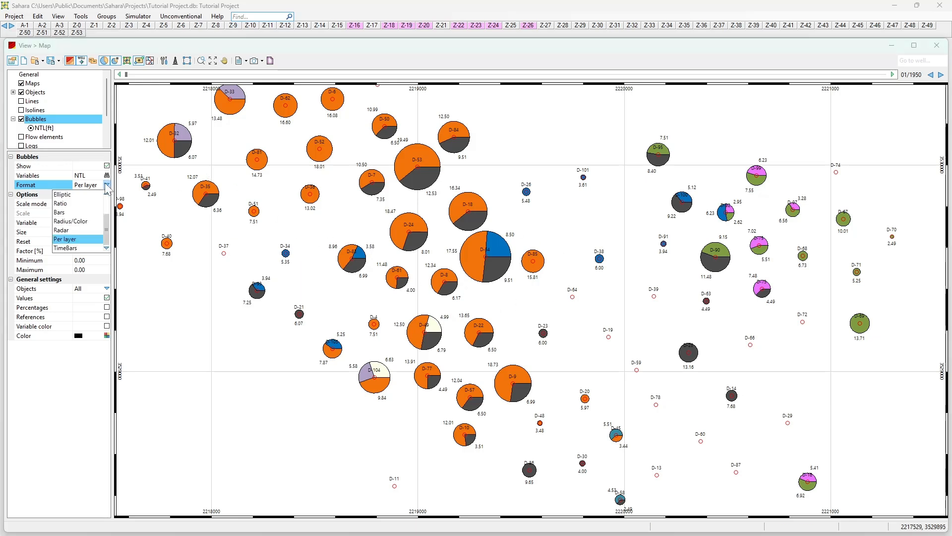
pyautogui.scroll(2, 104, 206)
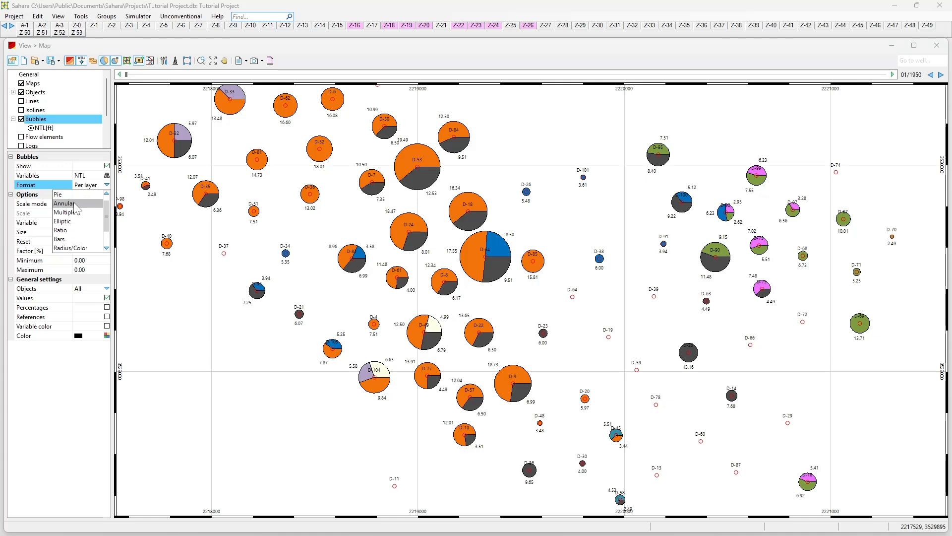
pyautogui.scroll(-1, 78, 218)
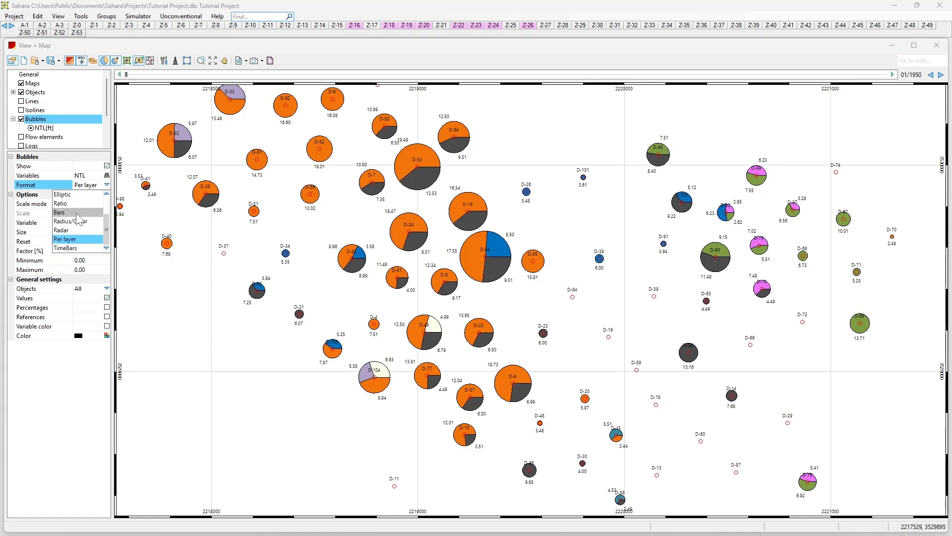
pyautogui.scroll(1, 76, 201)
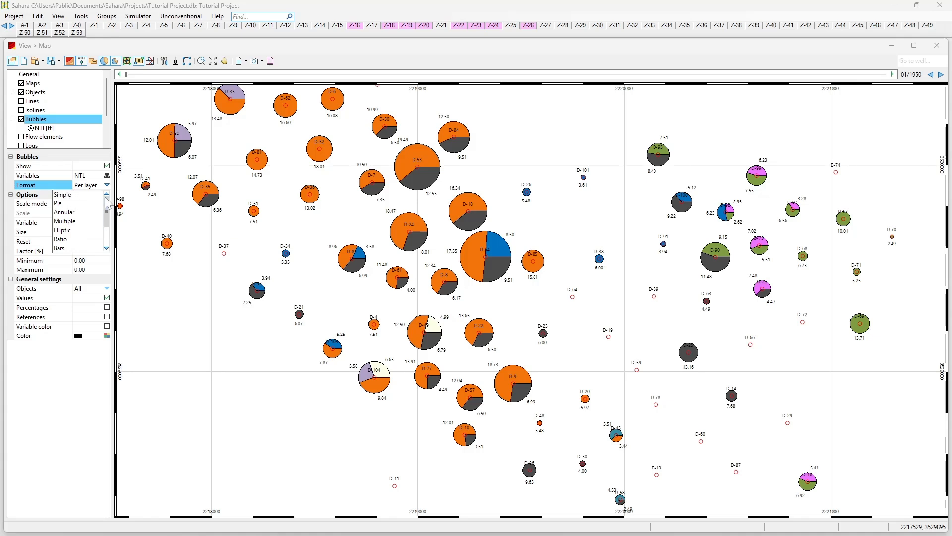
pyautogui.scroll(-2, 85, 241)
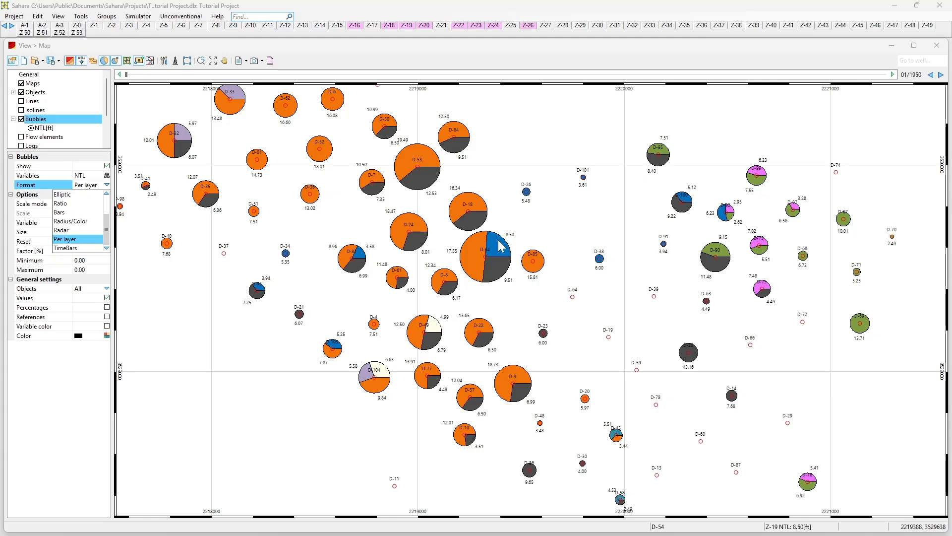
pyautogui.scroll(2, 91, 227)
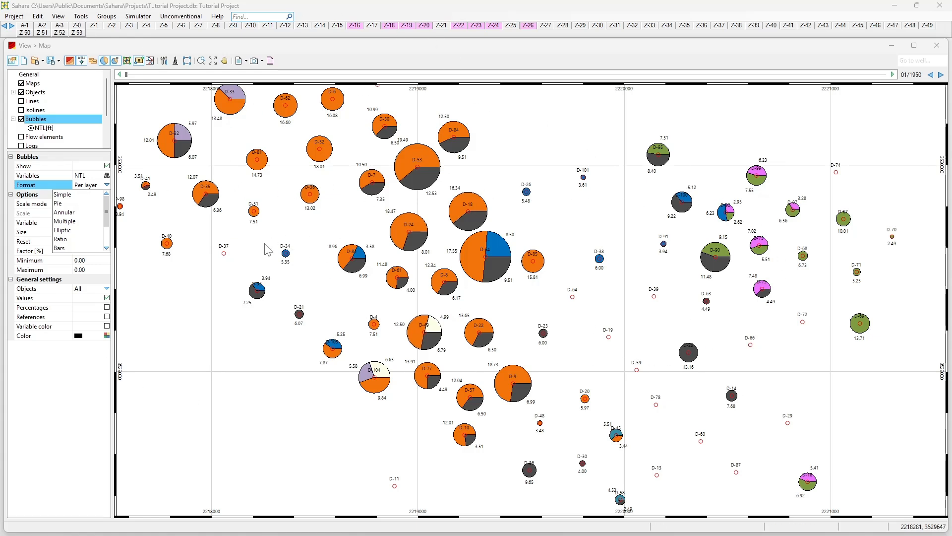
pyautogui.scroll(-3, 89, 228)
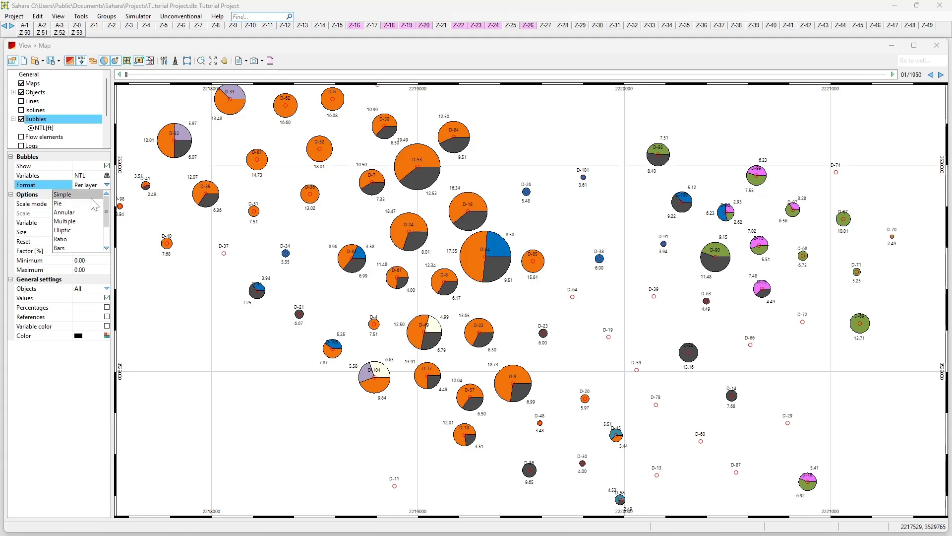